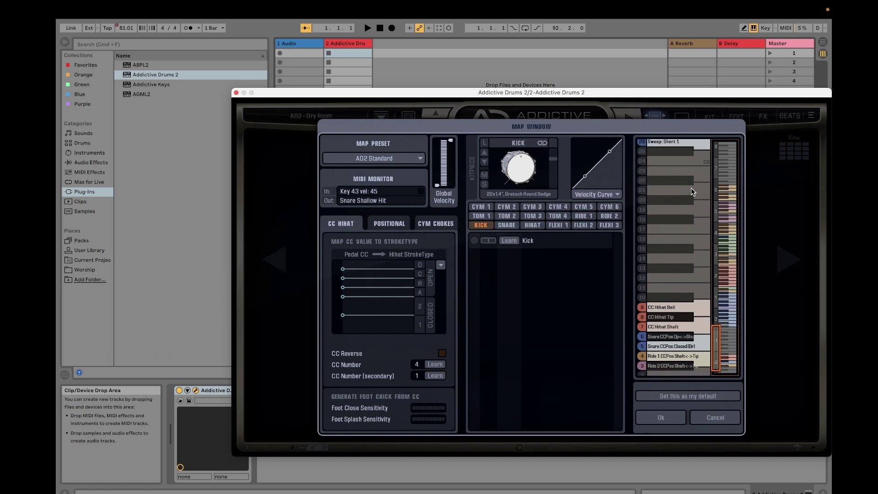
Review the lower key assignments and the kick piece in the map window, leaving the window without saving changes.
{"action": "scroll", "coordinate": [693, 191], "scroll_direction": "up", "scroll_amount": 2}
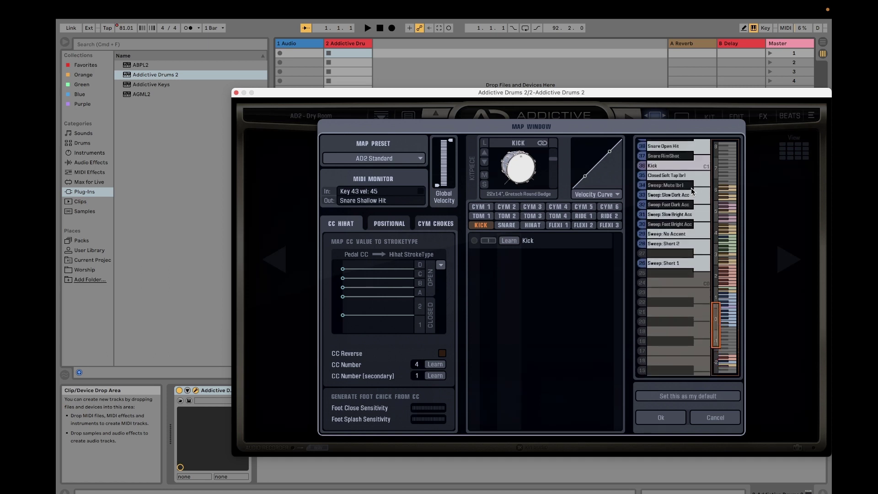
{"action": "scroll", "coordinate": [692, 192], "scroll_direction": "up", "scroll_amount": 2}
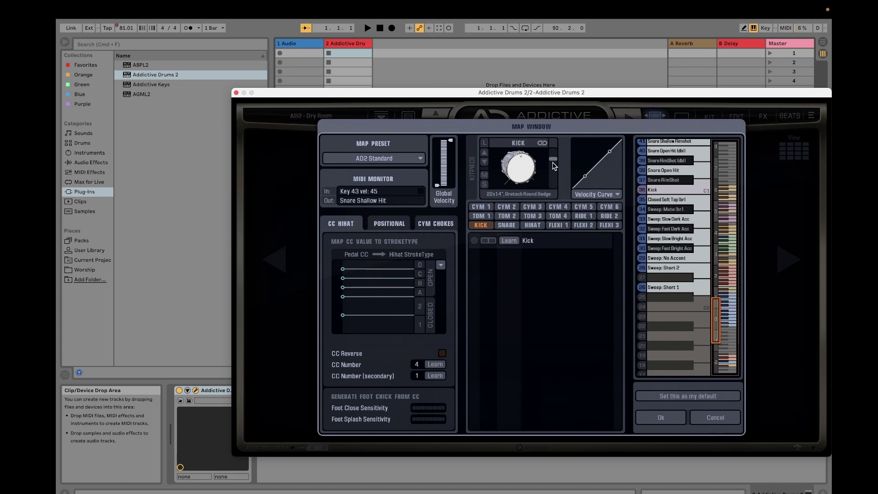
{"action": "left_click_drag", "start_coordinate": [553, 160], "coordinate": [554, 167]}
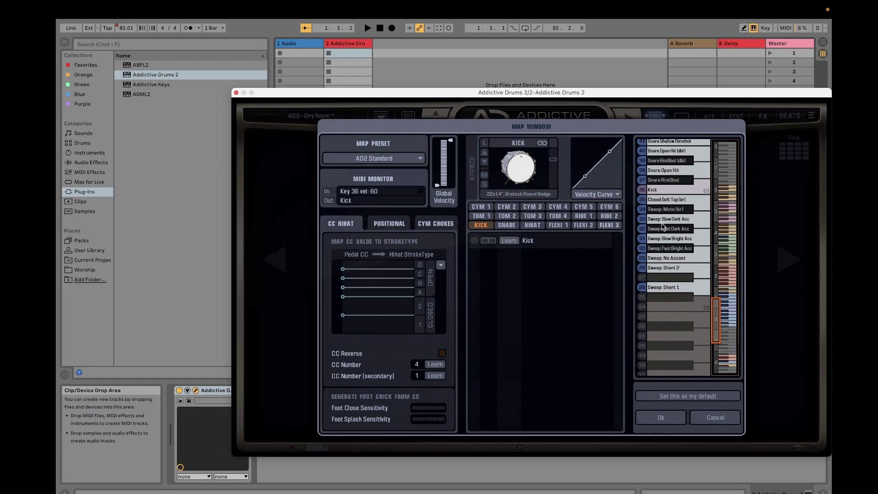
{"action": "scroll", "coordinate": [728, 193], "scroll_direction": "down", "scroll_amount": 1}
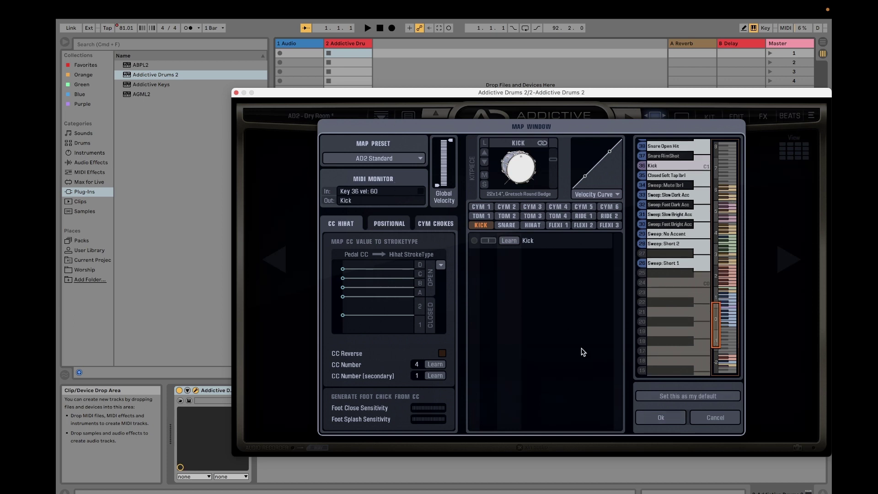
{"action": "left_click", "coordinate": [715, 418]}
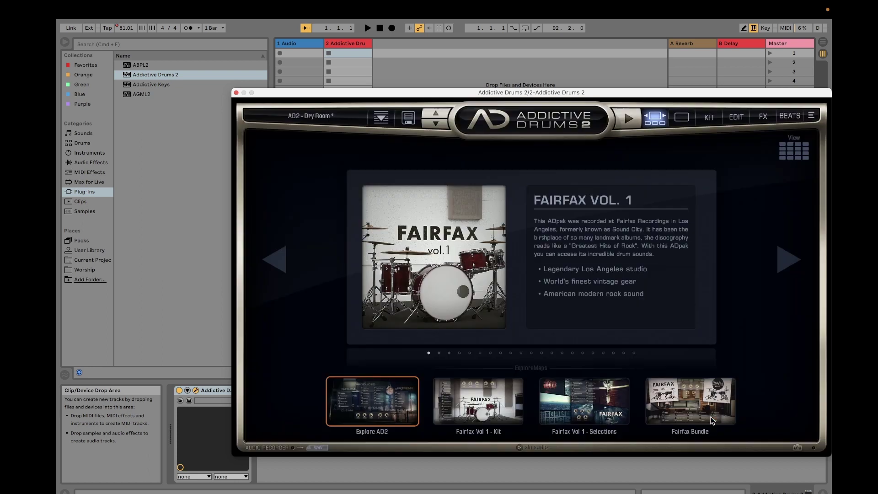
Audition the kick in the kit view and load the 16" Zildjian A Custom crash into the empty CYM 5 slot.
{"action": "left_click", "coordinate": [704, 120]}
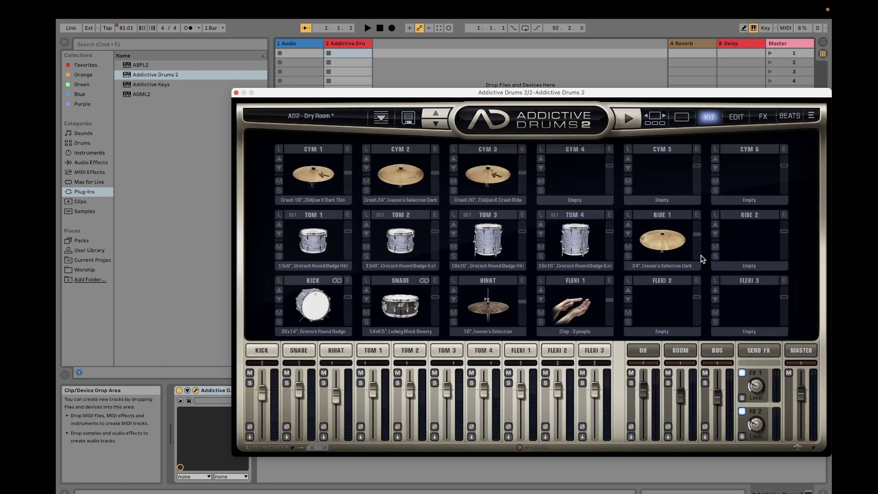
{"action": "left_click", "coordinate": [309, 313]}
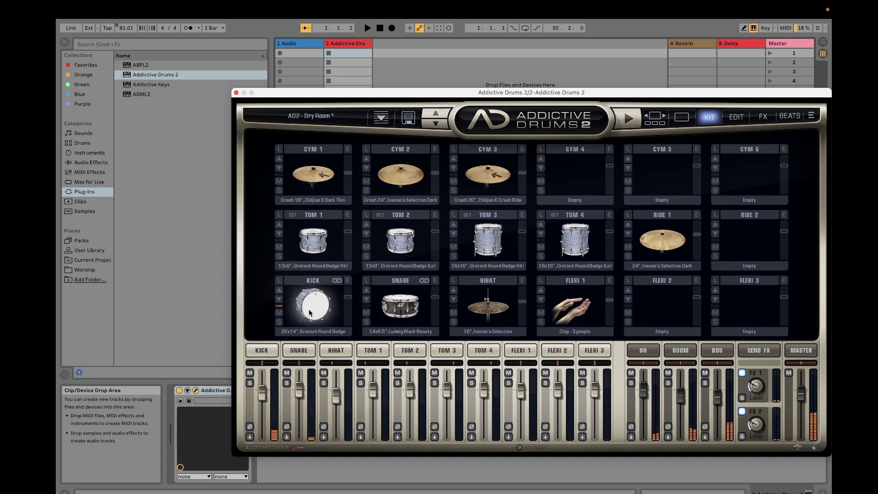
{"action": "left_click", "coordinate": [310, 313]}
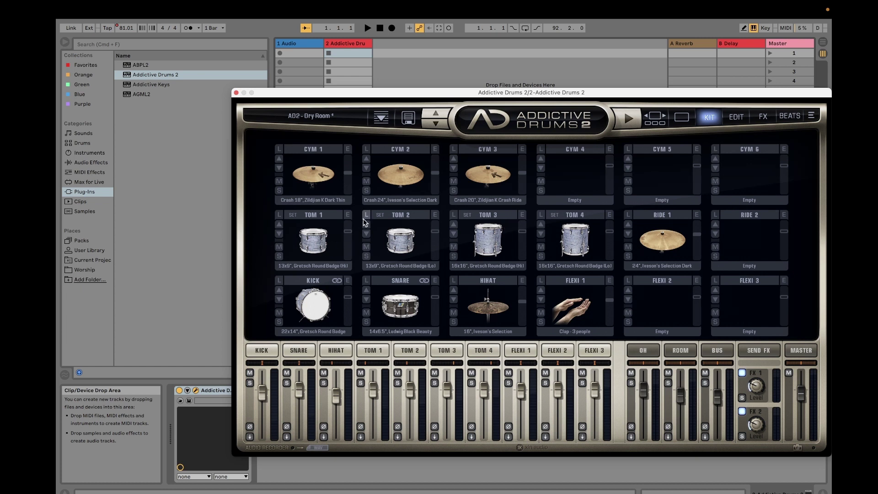
{"action": "left_click", "coordinate": [691, 199]}
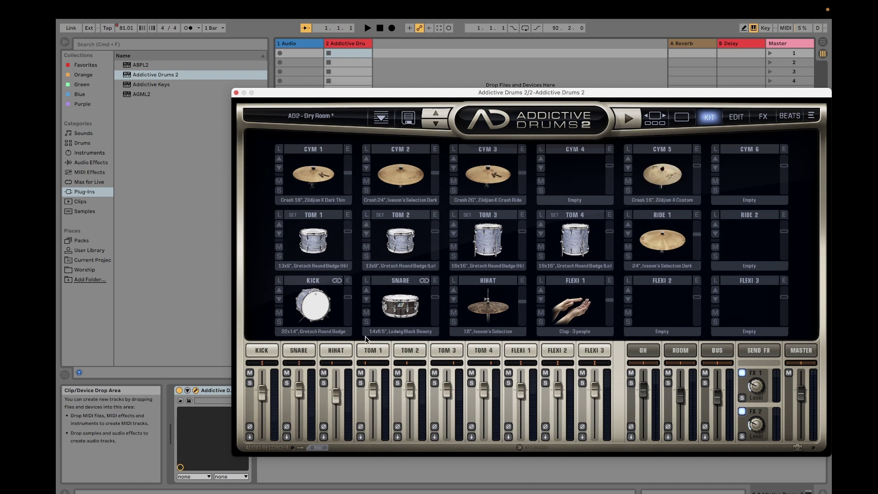
Audition the hi-hat and the CYM 3 and CYM 2 crash cymbals in the kit.
{"action": "left_click", "coordinate": [489, 311]}
{"action": "left_click", "coordinate": [507, 170]}
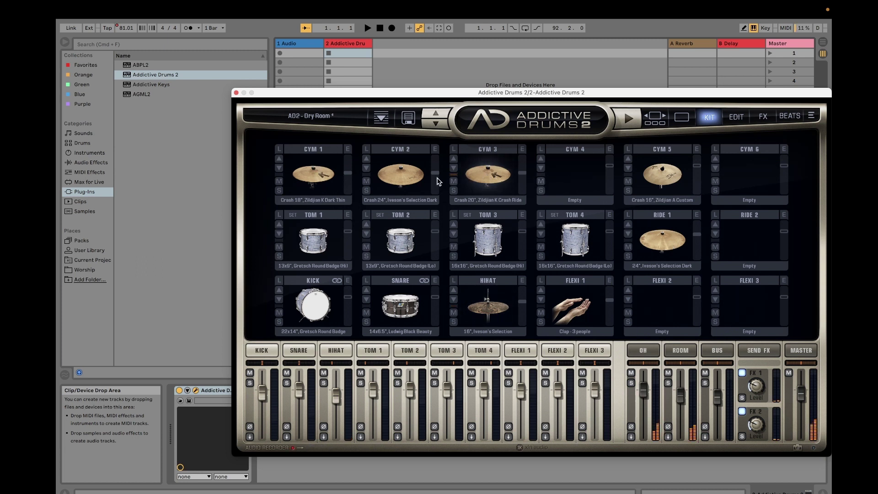
{"action": "left_click", "coordinate": [404, 192]}
Lower the kitpiece level of the CYM 3 crash ride cymbal.
{"action": "mouse_move", "coordinate": [525, 173]}
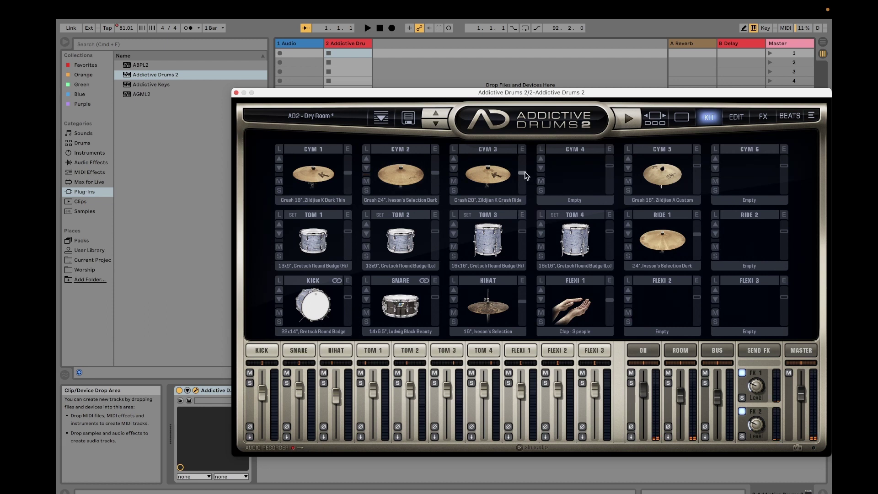
{"action": "left_click", "coordinate": [525, 174]}
{"action": "left_click_drag", "start_coordinate": [526, 175], "coordinate": [526, 184]}
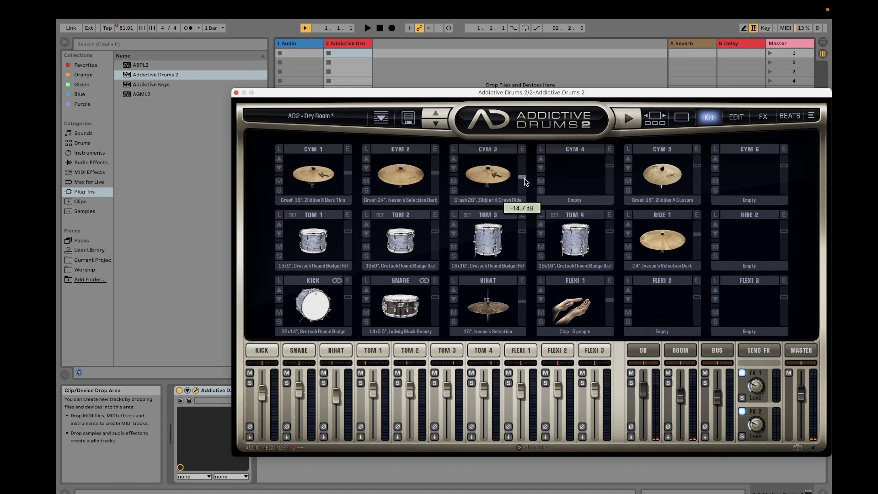
{"action": "left_click_drag", "start_coordinate": [526, 192], "coordinate": [526, 187]}
{"action": "left_click", "coordinate": [524, 182]}
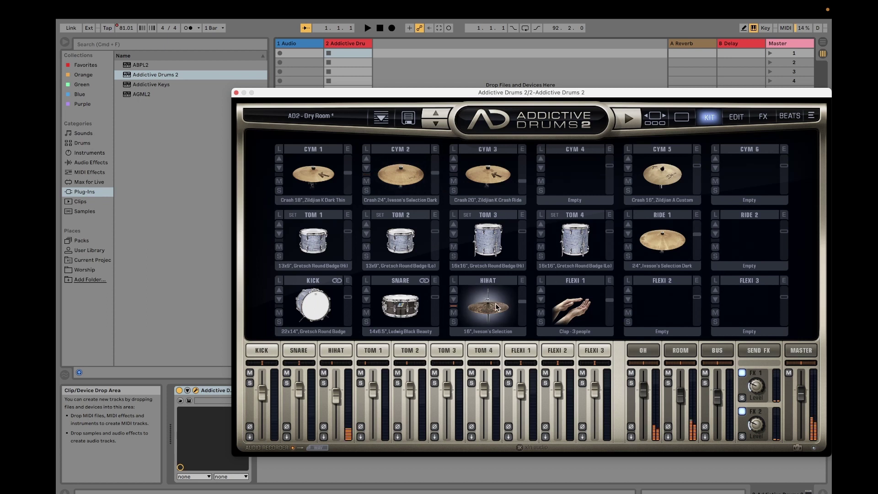
Audition the hi-hat again, checking its level against the other cymbals.
{"action": "left_click", "coordinate": [525, 306]}
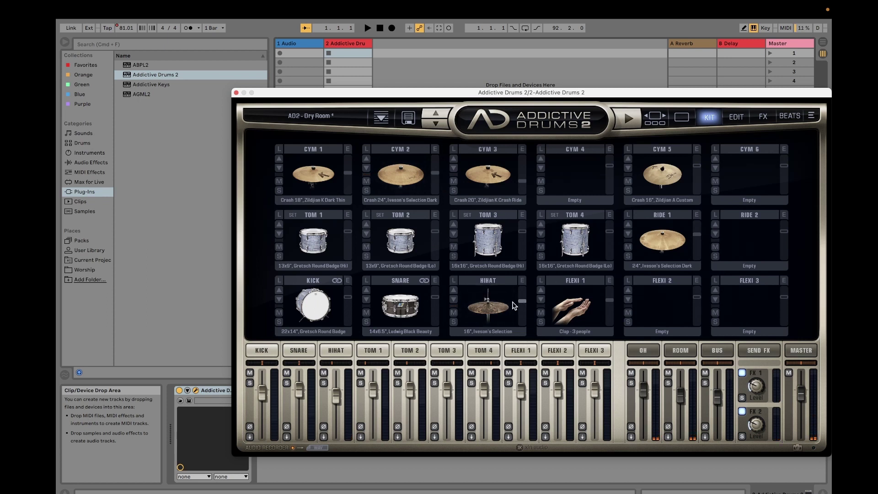
{"action": "left_click", "coordinate": [490, 318]}
{"action": "left_click", "coordinate": [489, 319]}
Look over the two Delerb send effects on the FX page, going back to the kit view in between.
{"action": "left_click", "coordinate": [762, 118]}
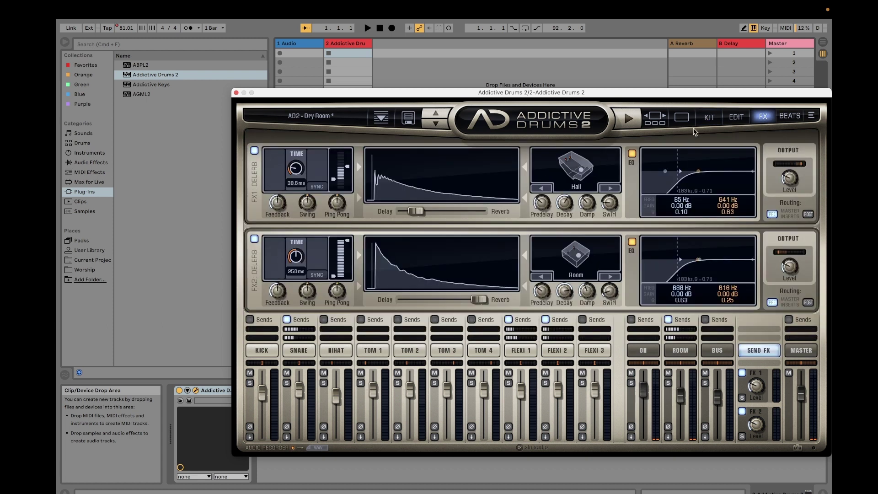
{"action": "left_click", "coordinate": [706, 120]}
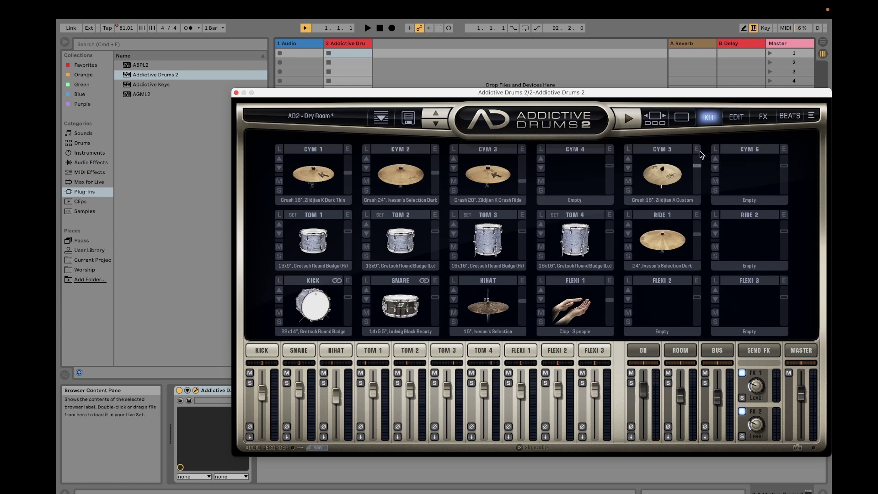
{"action": "left_click", "coordinate": [762, 118]}
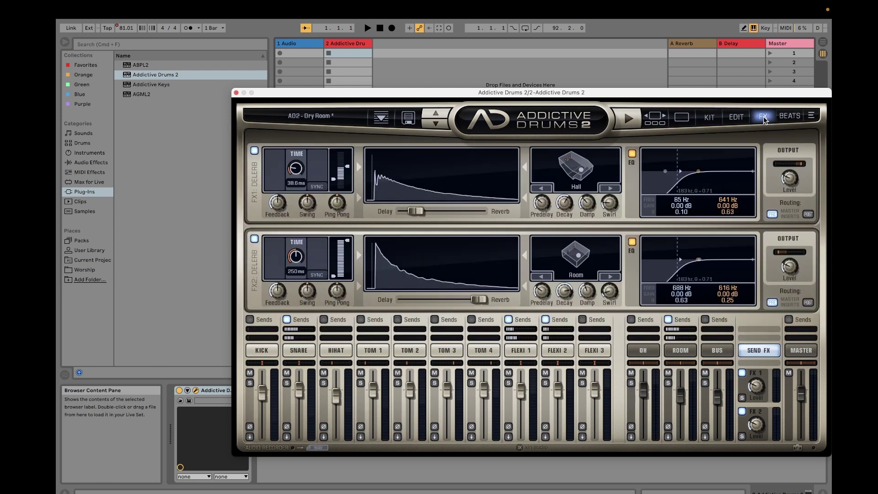
Open the kick channel for editing and switch its EQ and its Tape & Shape processing off and back on.
{"action": "left_click", "coordinate": [263, 351]}
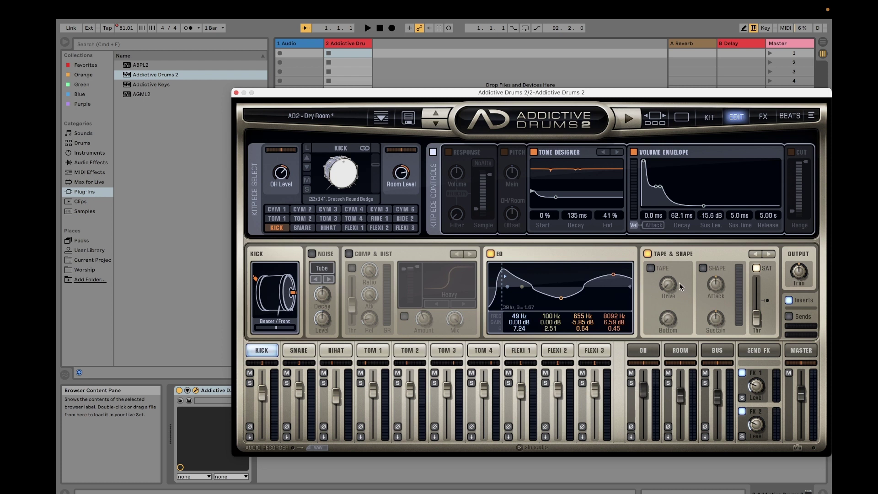
{"action": "left_click", "coordinate": [491, 254]}
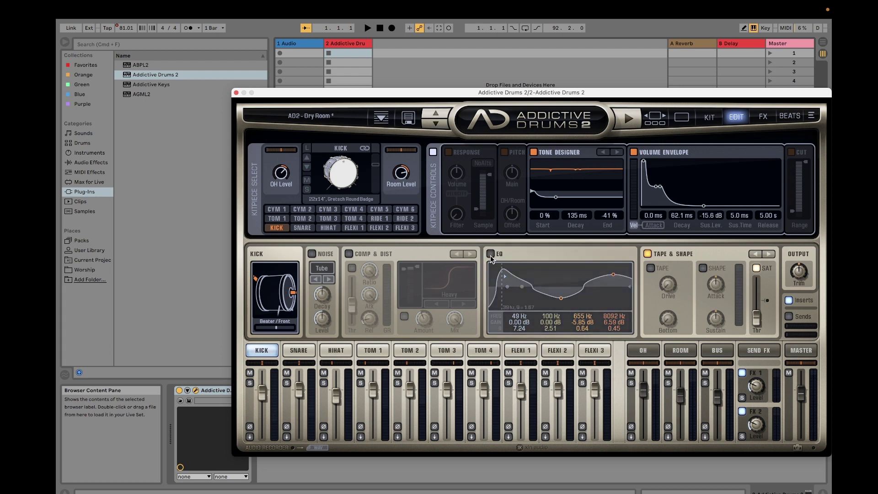
{"action": "left_click", "coordinate": [490, 254]}
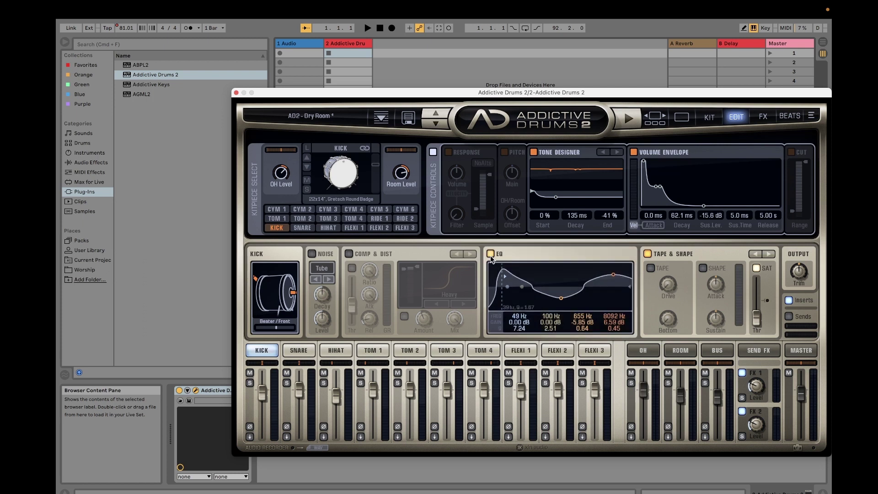
{"action": "left_click", "coordinate": [647, 254]}
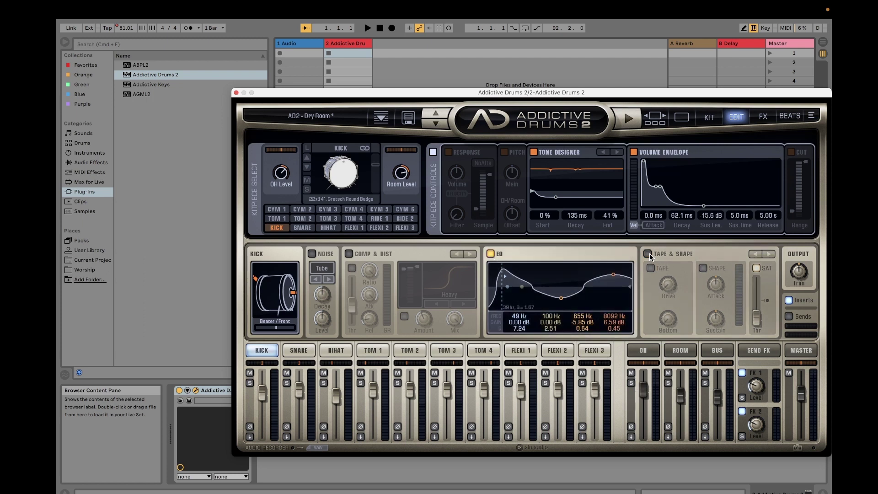
{"action": "left_click", "coordinate": [648, 254]}
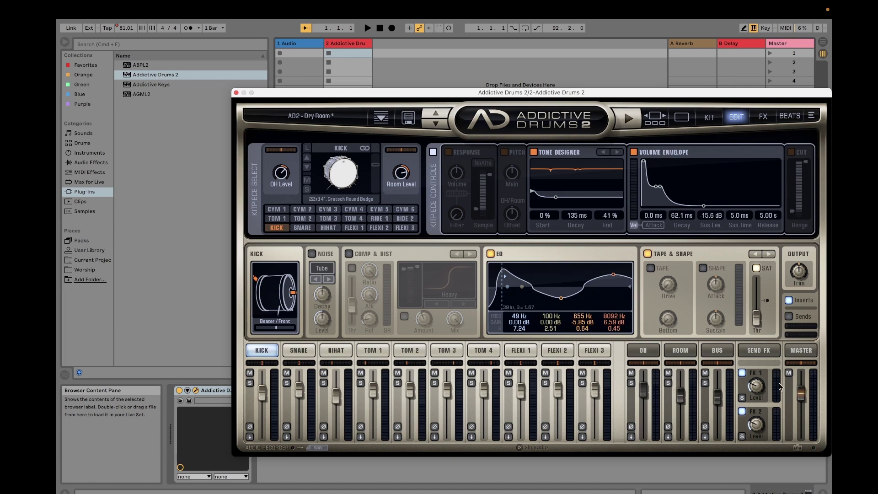
Bypass the FX 1 and FX 2 send effects to hear the kit dry, and re-enable both.
{"action": "left_click", "coordinate": [741, 373]}
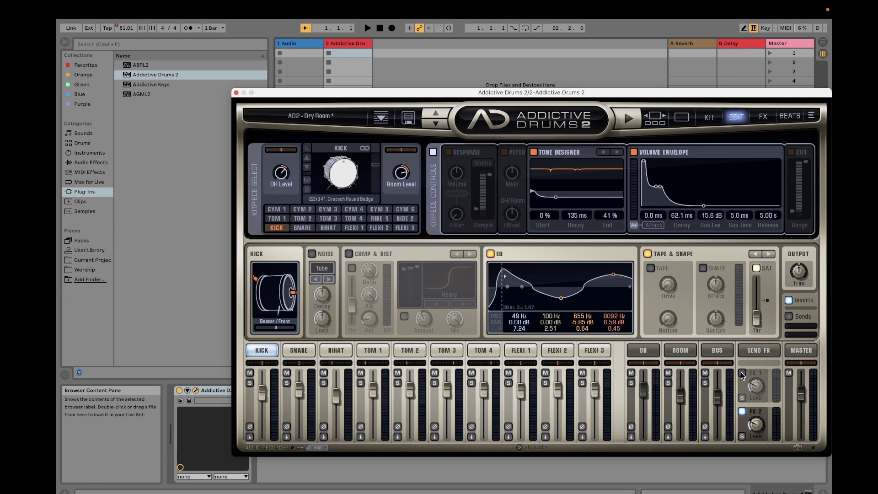
{"action": "left_click", "coordinate": [742, 411]}
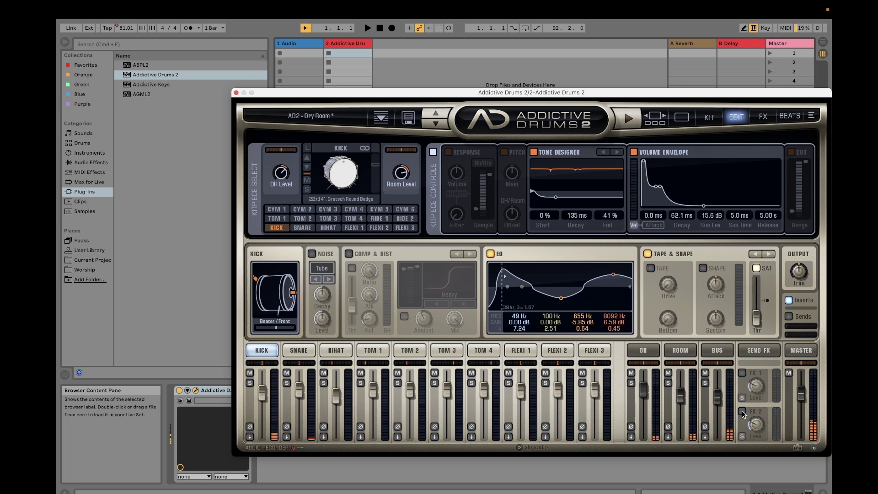
{"action": "left_click", "coordinate": [742, 412]}
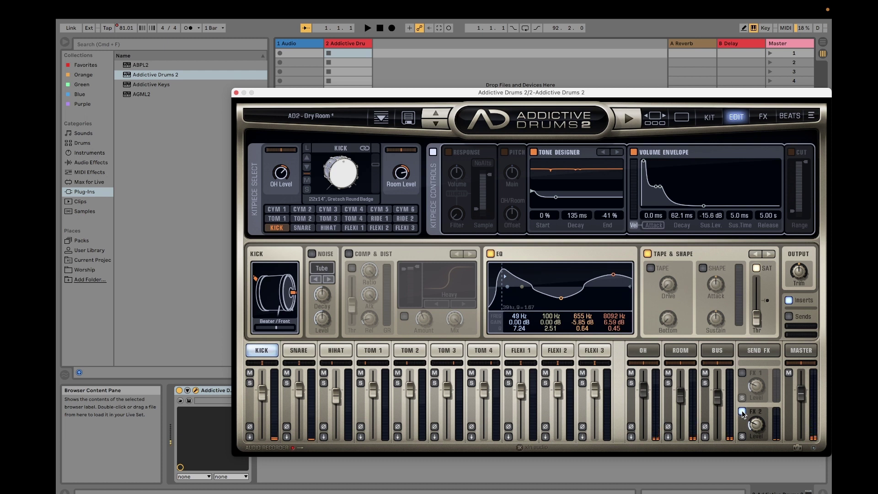
{"action": "left_click", "coordinate": [742, 374]}
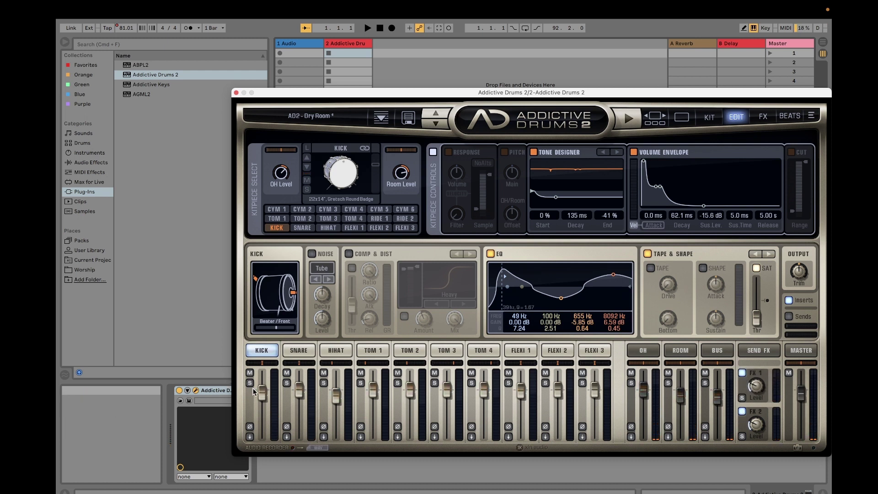
Try nudging the kick channel's mixer level upward.
{"action": "mouse_move", "coordinate": [264, 397]}
{"action": "scroll", "coordinate": [264, 397], "scroll_direction": "up", "scroll_amount": 4}
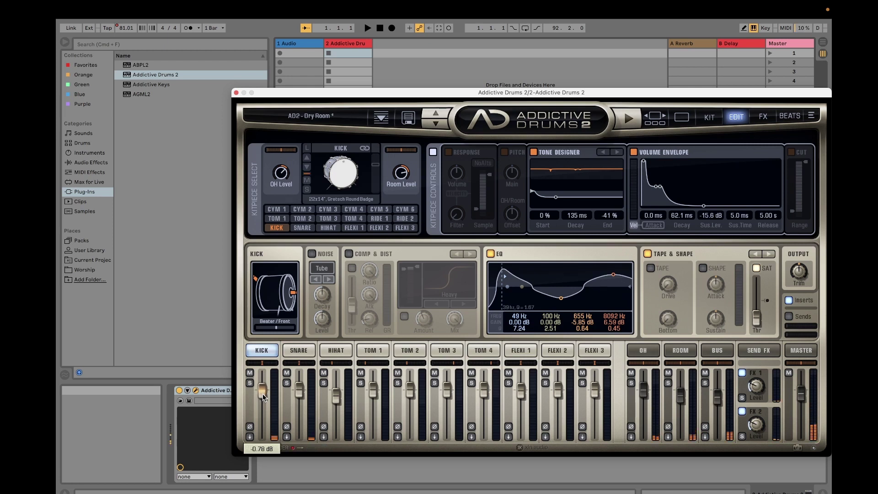
{"action": "scroll", "coordinate": [263, 397], "scroll_direction": "up", "scroll_amount": 2}
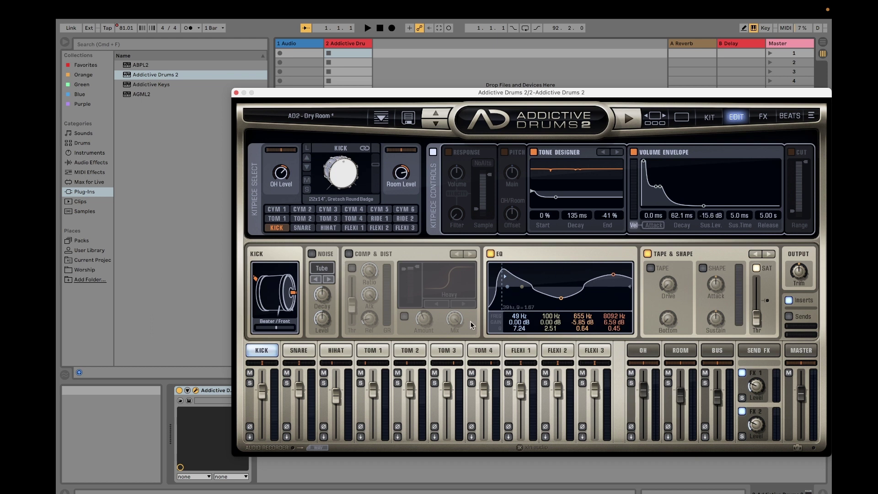
Examine the edit settings of the snare, hi-hat, four tom and FLEXI 1 channels in turn.
{"action": "left_click", "coordinate": [301, 352]}
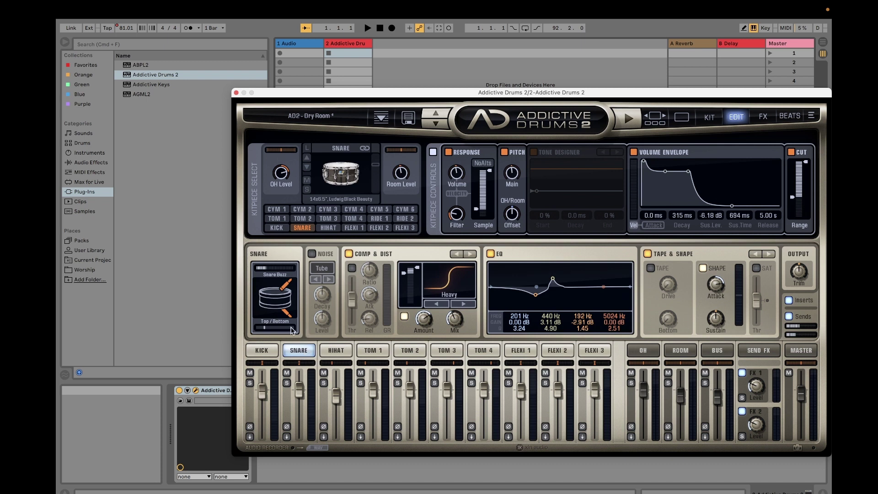
{"action": "left_click", "coordinate": [334, 354]}
{"action": "left_click", "coordinate": [382, 351]}
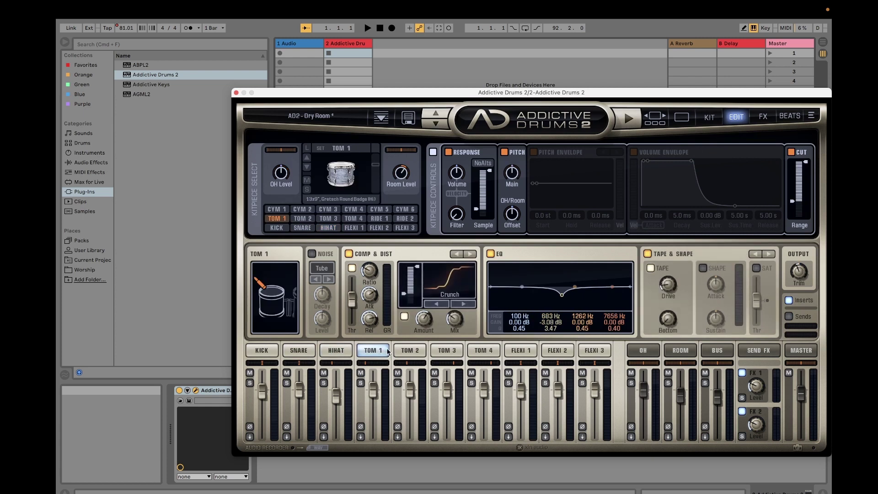
{"action": "left_click", "coordinate": [410, 352]}
{"action": "left_click", "coordinate": [440, 352]}
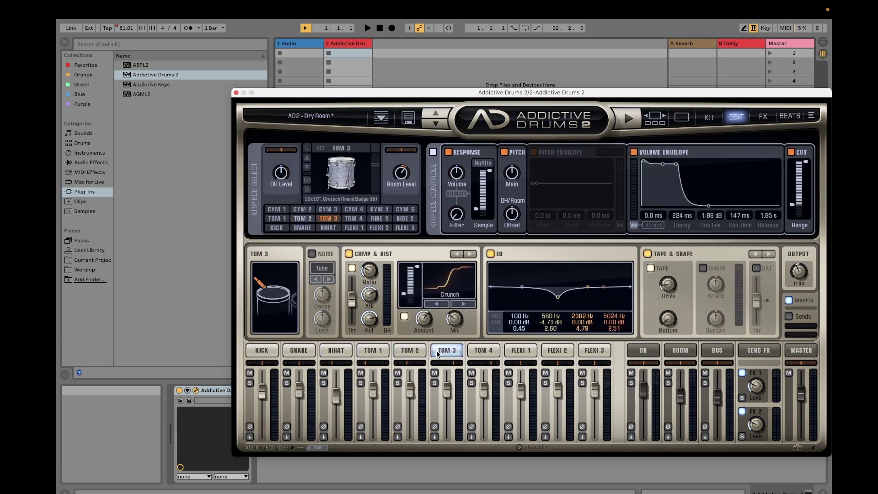
{"action": "left_click", "coordinate": [485, 351]}
{"action": "left_click", "coordinate": [523, 351]}
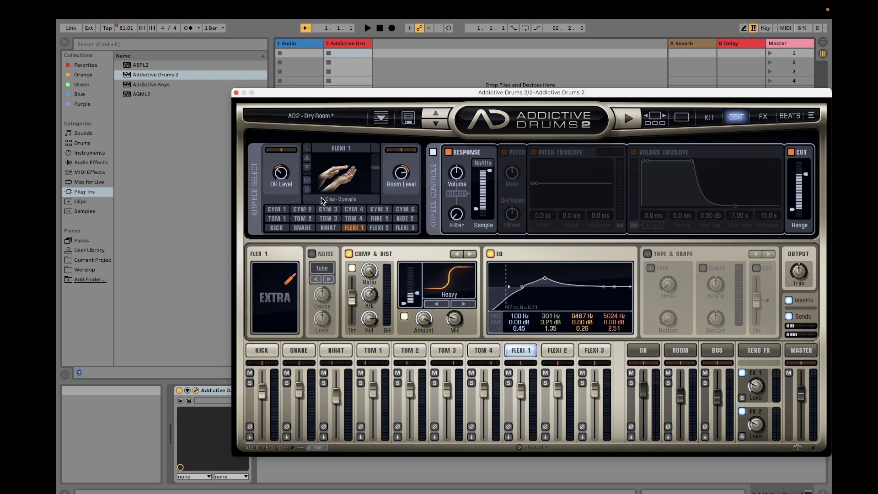
Audition the three-person clap on FLEXI 1 several times and check its channel level.
{"action": "left_click", "coordinate": [334, 168]}
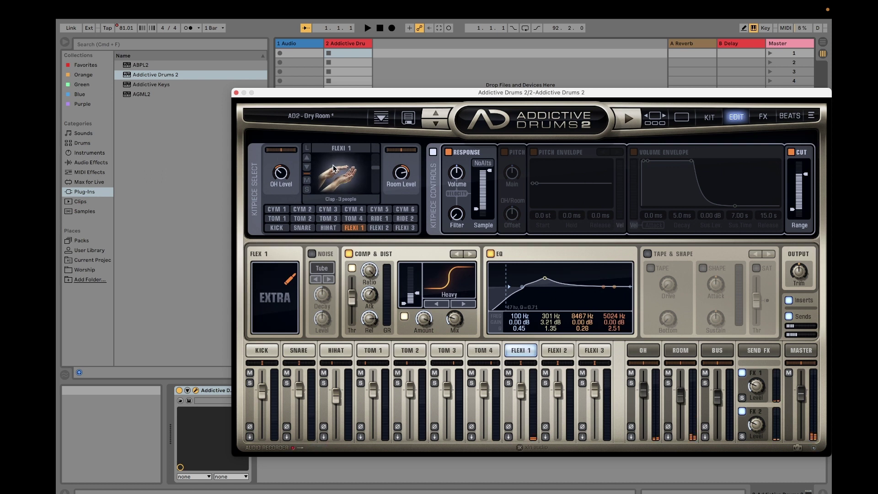
{"action": "left_click", "coordinate": [334, 168]}
{"action": "left_click", "coordinate": [334, 168]}
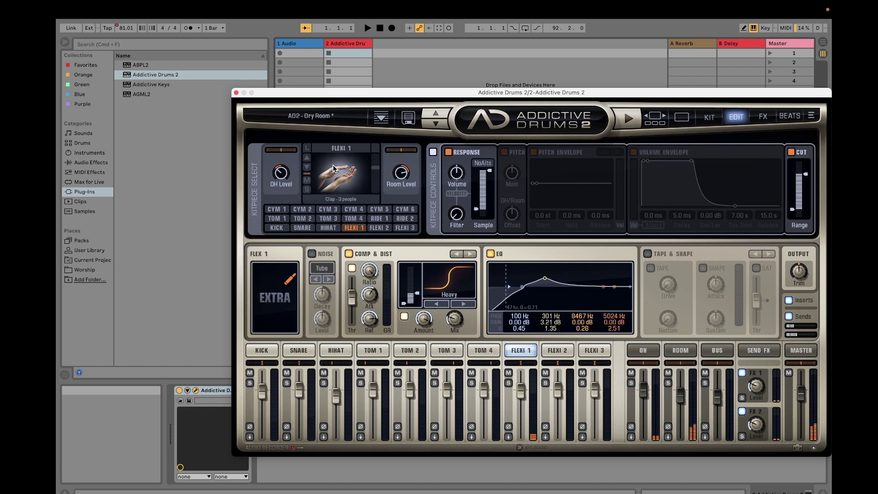
{"action": "mouse_move", "coordinate": [515, 390]}
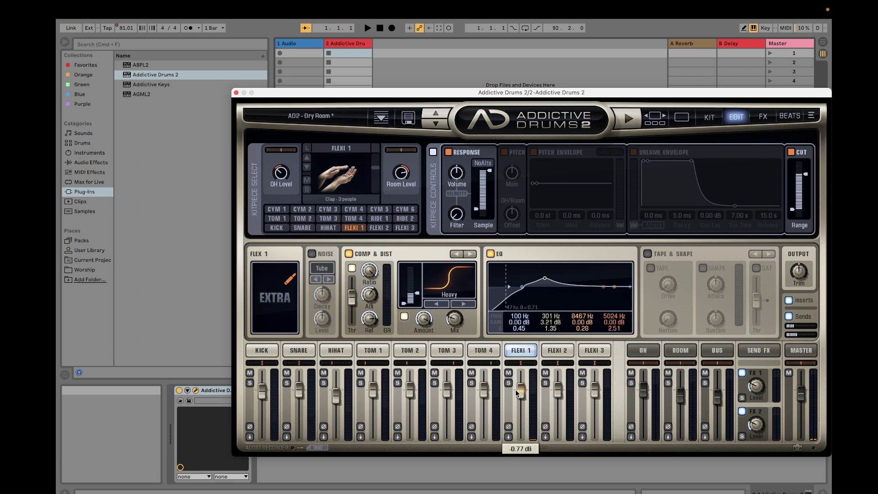
Lower the FLEXI 1 channel to -18.5 dB and audition the three-person clap at the new level.
{"action": "left_click_drag", "start_coordinate": [515, 389], "coordinate": [514, 412]}
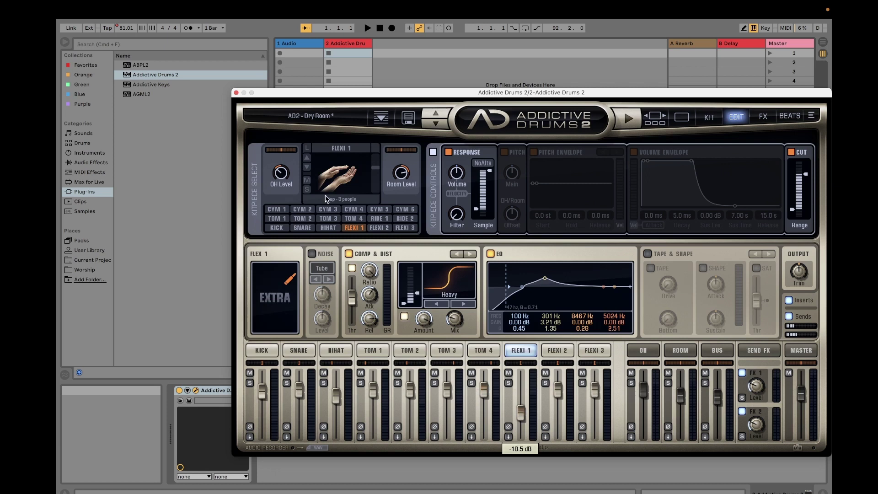
{"action": "left_click", "coordinate": [334, 182]}
{"action": "left_click", "coordinate": [334, 180]}
{"action": "left_click", "coordinate": [335, 180]}
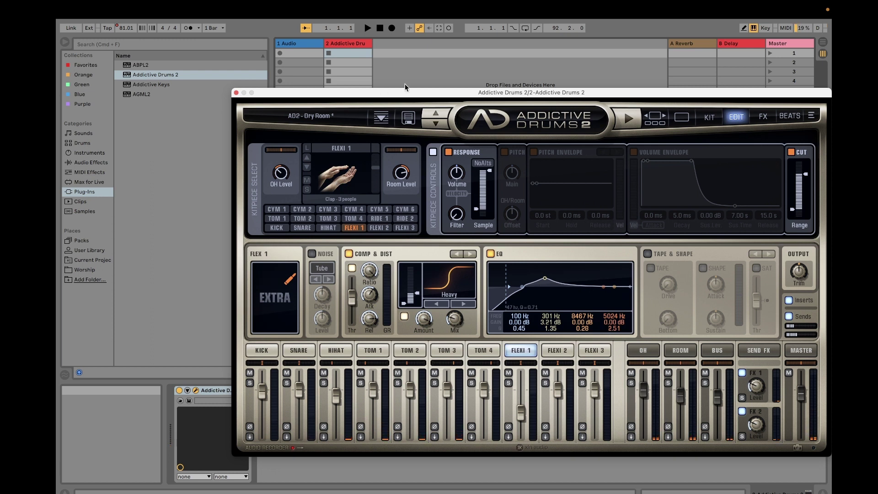
Hide the plug-in window, switch to Arrangement View and set the Addictive Drums track's monitoring to Auto.
{"action": "key", "text": "super+alt+p"}
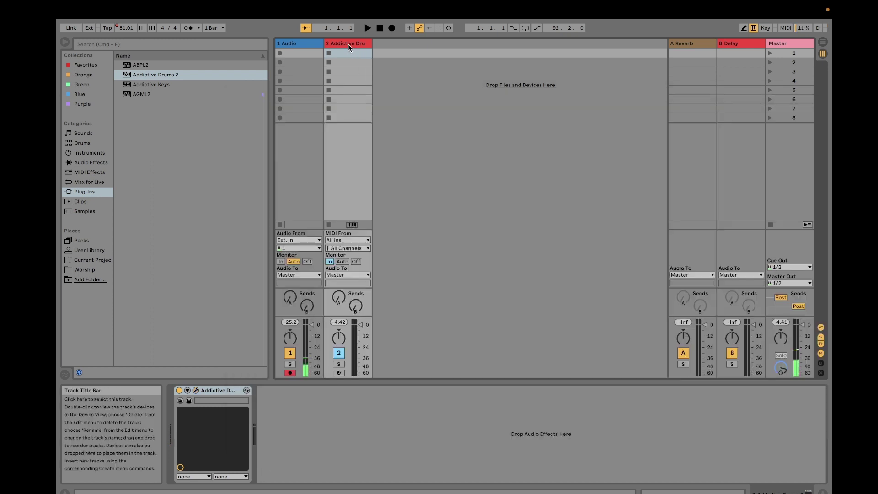
{"action": "left_click", "coordinate": [822, 47]}
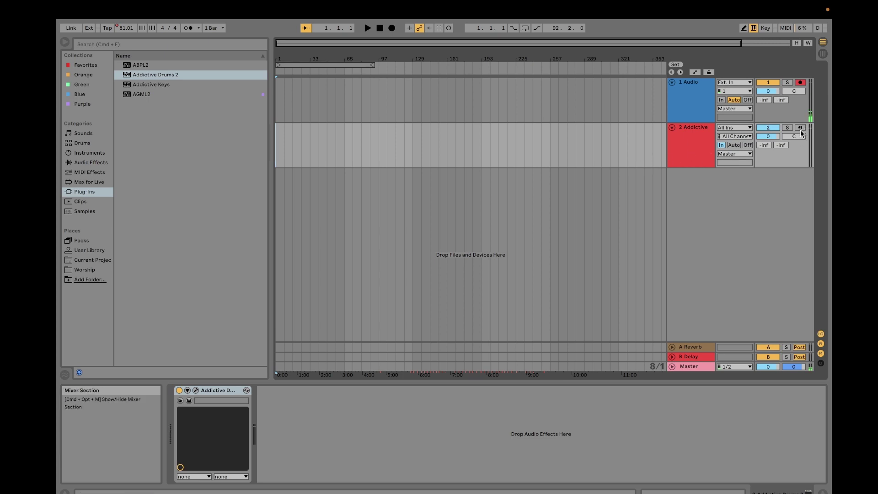
{"action": "left_click", "coordinate": [737, 147]}
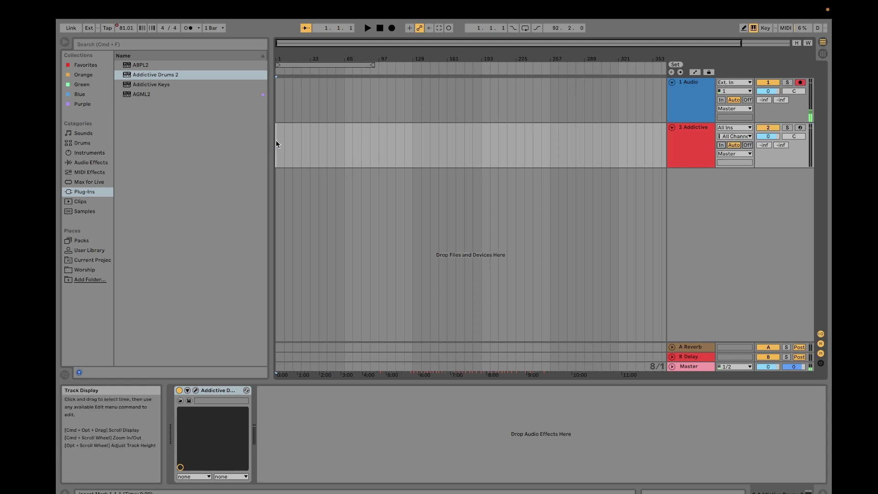
Set the project tempo to 120 BPM and delete its tempo automation.
{"action": "left_click", "coordinate": [127, 31]}
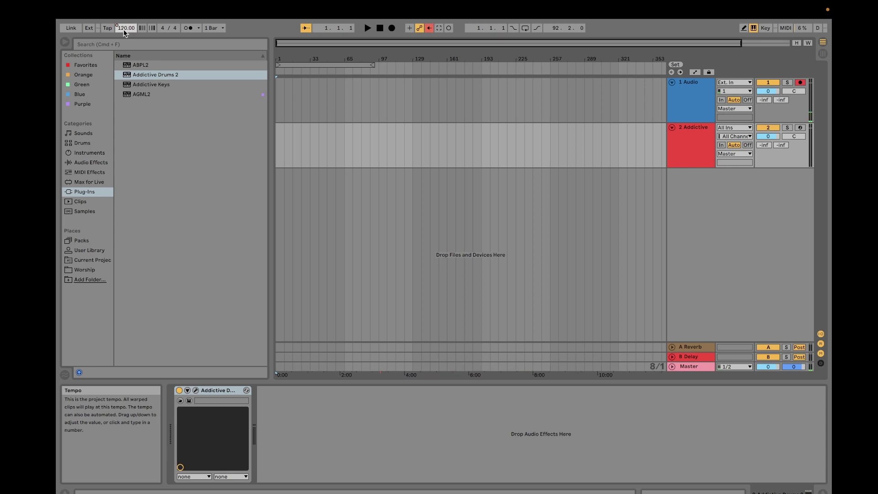
{"action": "right_click", "coordinate": [124, 31]}
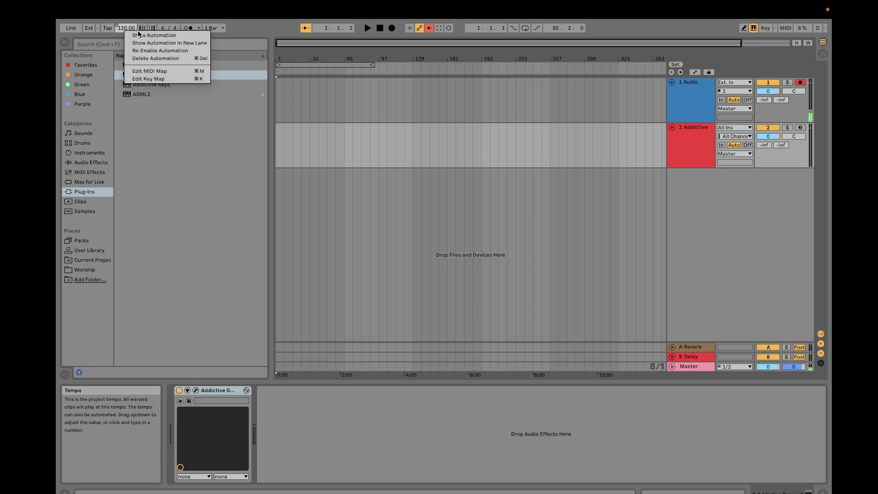
{"action": "left_click", "coordinate": [155, 59]}
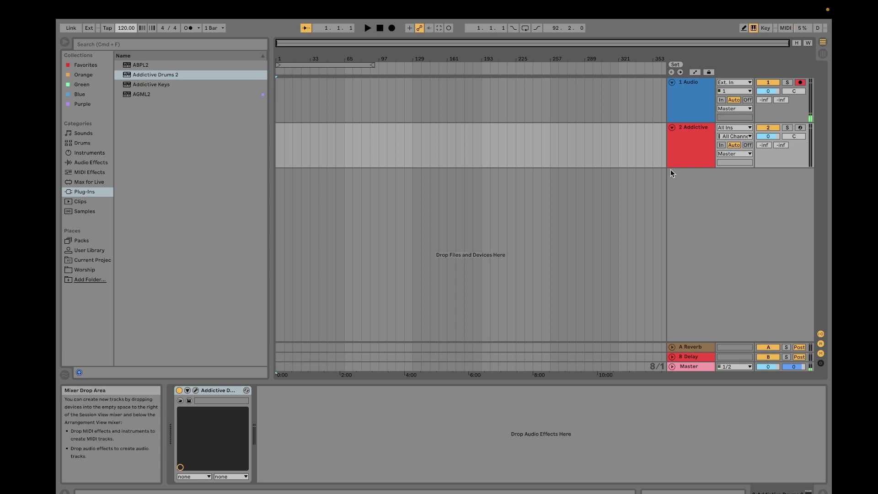
In Session View, arm the Addictive Drums track and record an empty MIDI clip about four bars long into its first slot.
{"action": "key", "text": "Tab"}
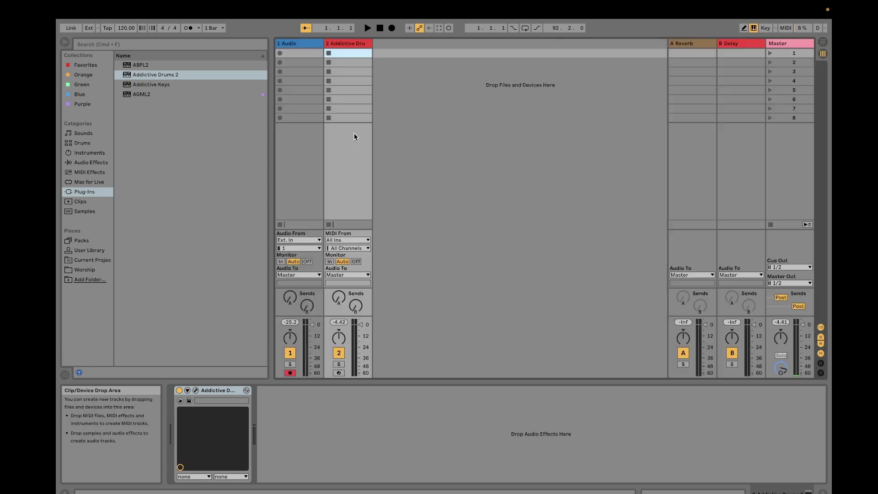
{"action": "left_click", "coordinate": [339, 373]}
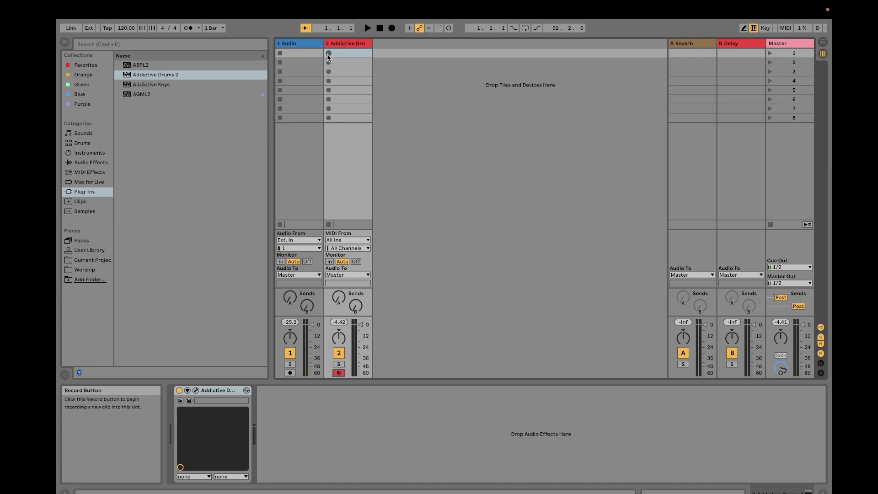
{"action": "left_click", "coordinate": [328, 53]}
{"action": "left_click", "coordinate": [368, 28]}
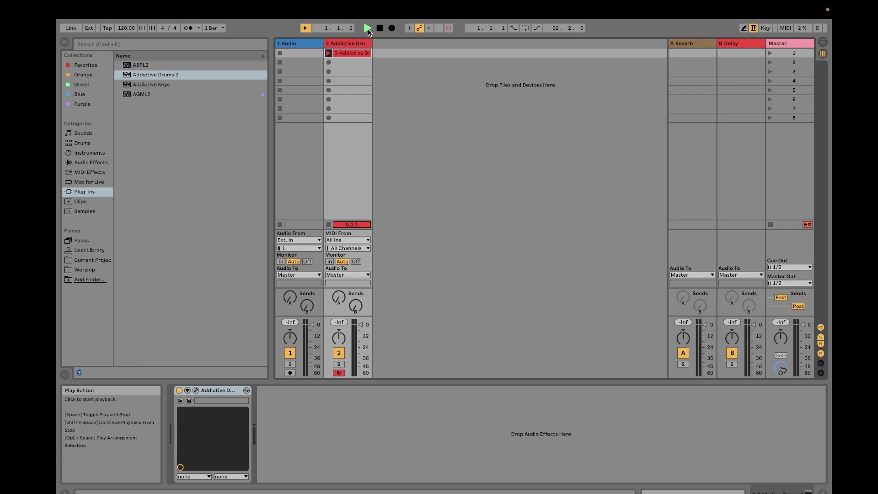
{"action": "left_click", "coordinate": [391, 28]}
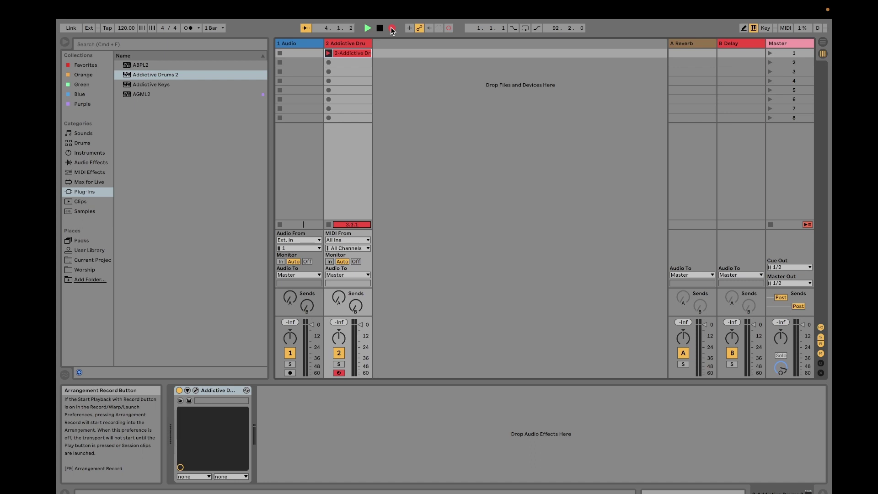
{"action": "left_click", "coordinate": [380, 29]}
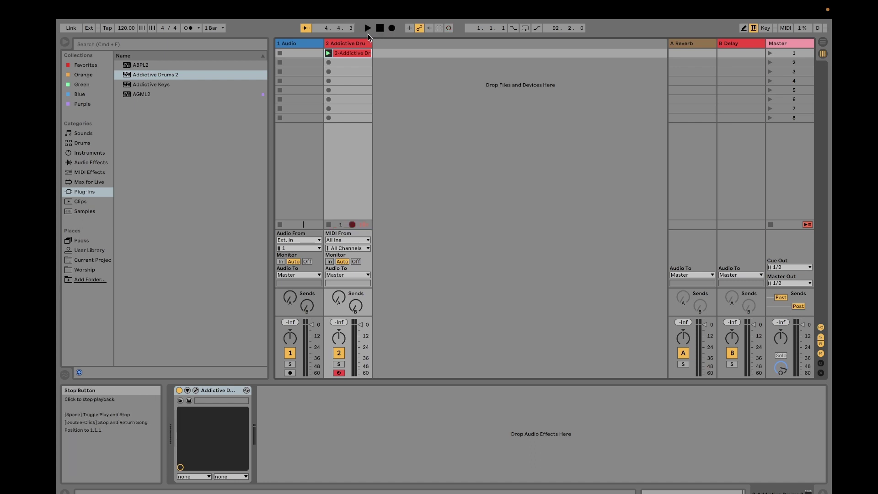
Arm the 1 Audio track for recording and open the new drum clip in the note editor.
{"action": "left_click", "coordinate": [350, 53]}
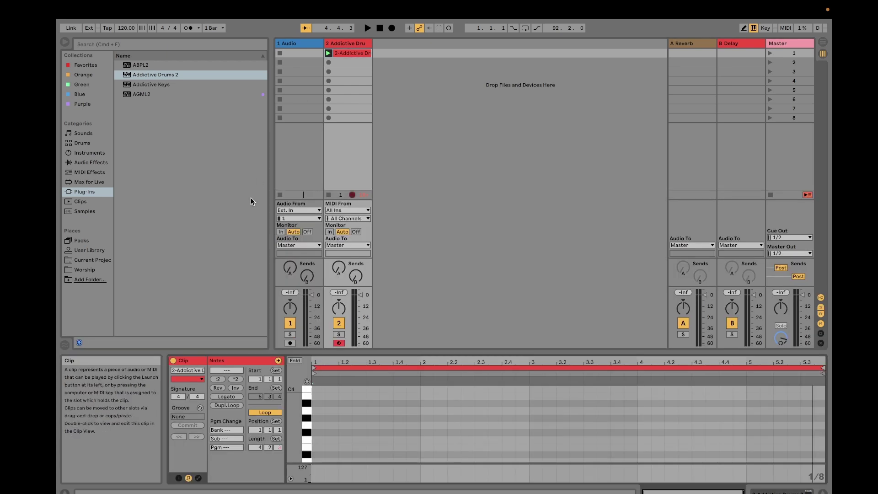
{"action": "left_click", "coordinate": [290, 343]}
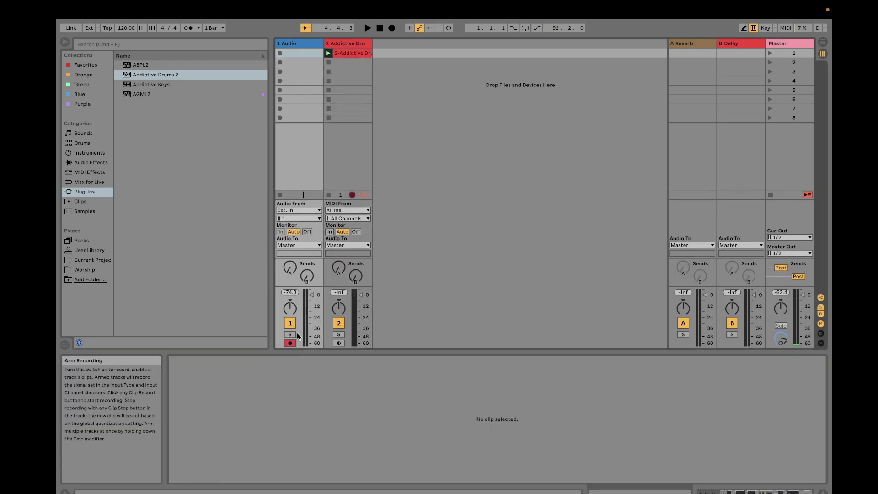
{"action": "left_click", "coordinate": [348, 53]}
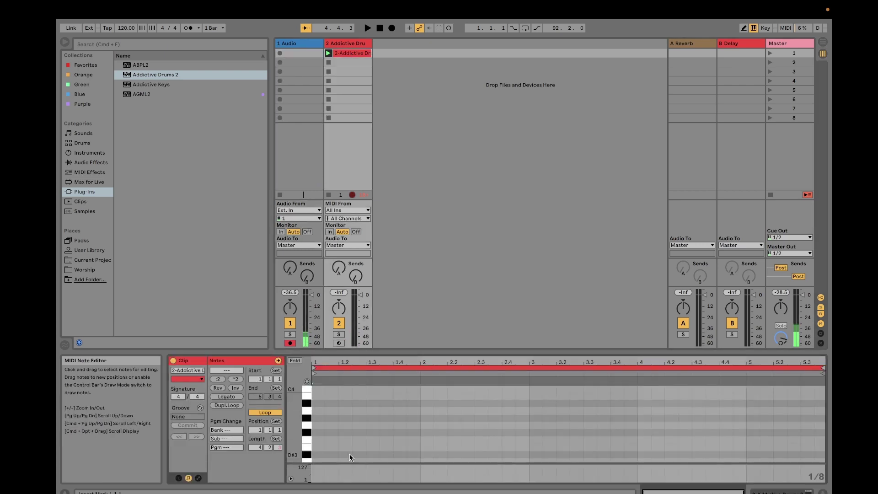
Turn on Draw Mode and draw C1 kick notes on all eight beats of bars 1 and 2.
{"action": "scroll", "coordinate": [355, 440], "scroll_direction": "down", "scroll_amount": 10}
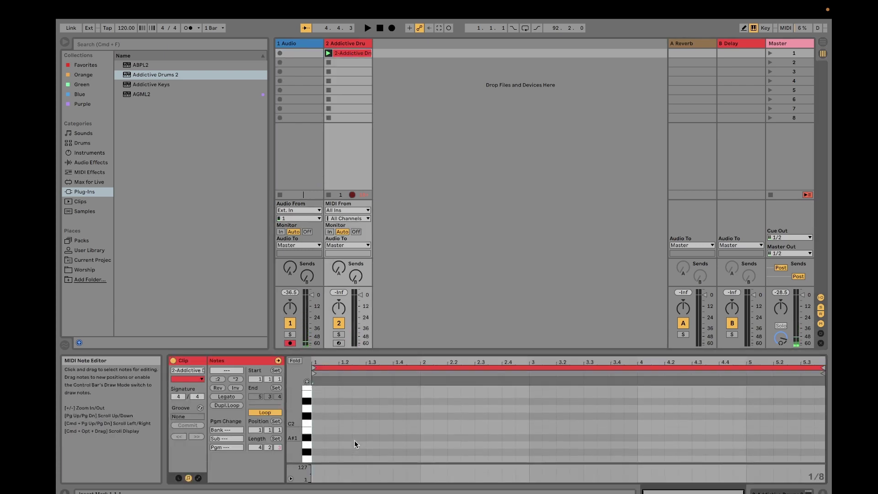
{"action": "scroll", "coordinate": [354, 441], "scroll_direction": "up", "scroll_amount": 1}
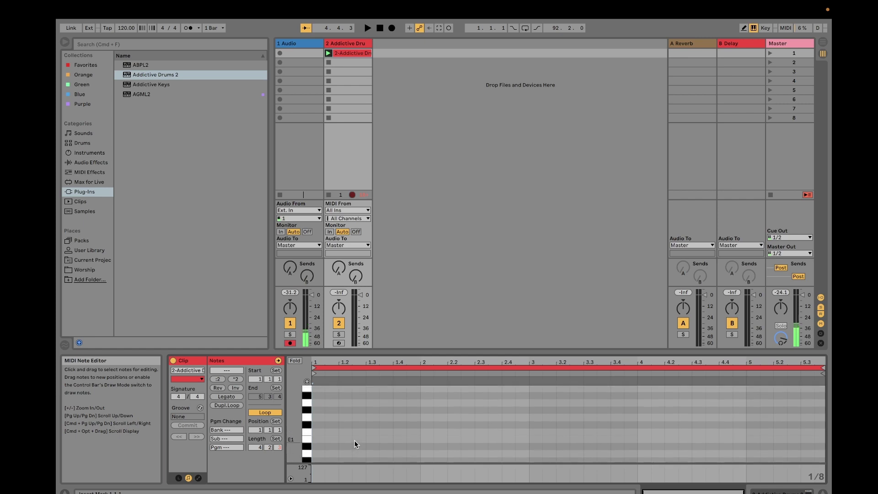
{"action": "scroll", "coordinate": [355, 440], "scroll_direction": "down", "scroll_amount": 3}
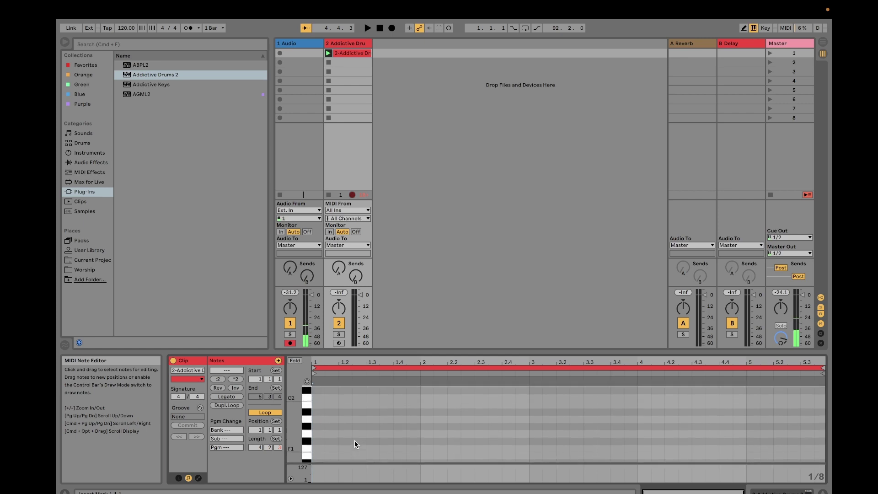
{"action": "scroll", "coordinate": [355, 443], "scroll_direction": "down", "scroll_amount": 3}
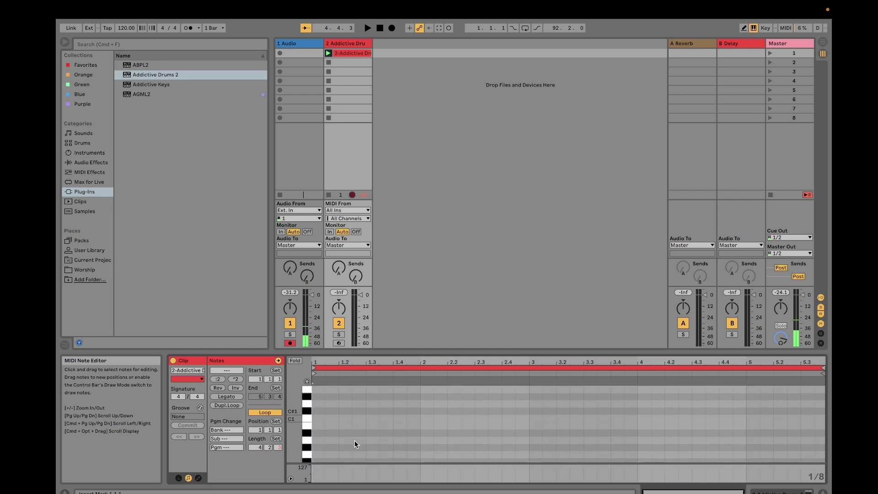
{"action": "right_click", "coordinate": [321, 419]}
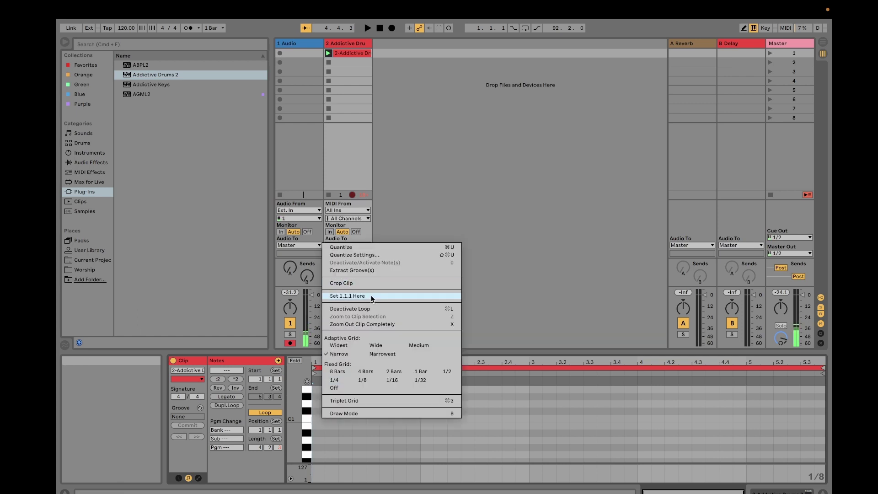
{"action": "left_click", "coordinate": [346, 414]}
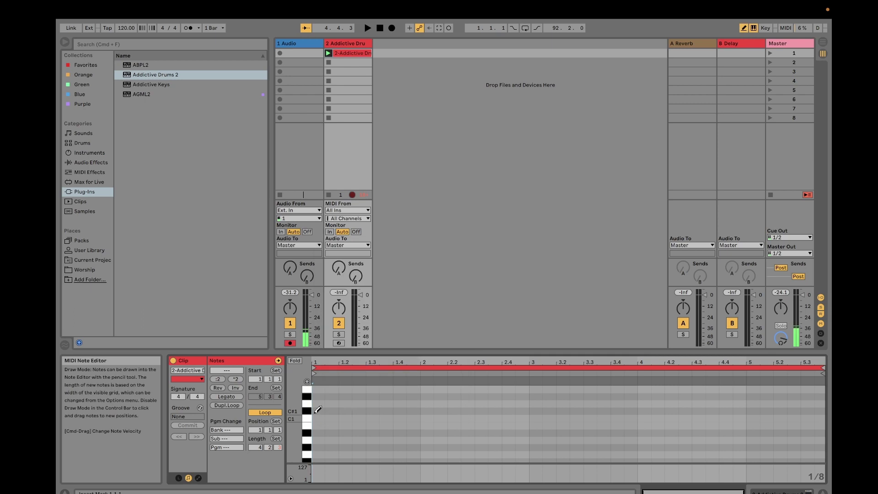
{"action": "left_click", "coordinate": [317, 418]}
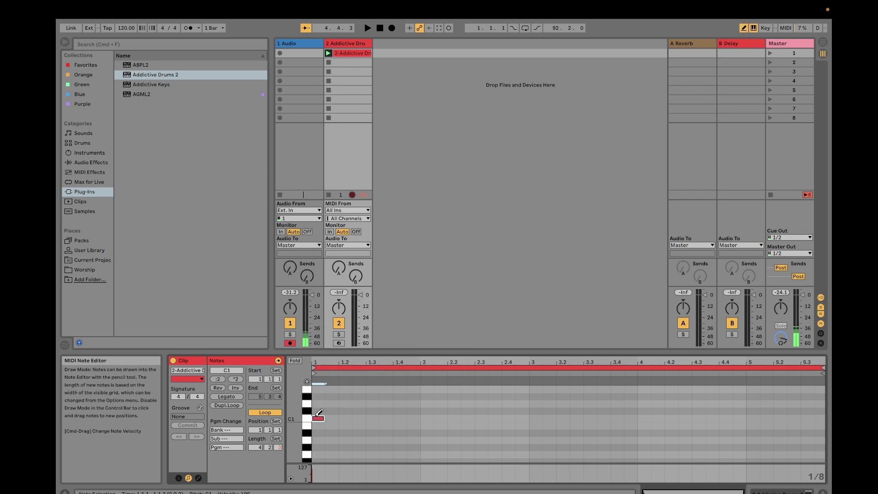
{"action": "left_click", "coordinate": [345, 417]}
{"action": "left_click", "coordinate": [372, 418]}
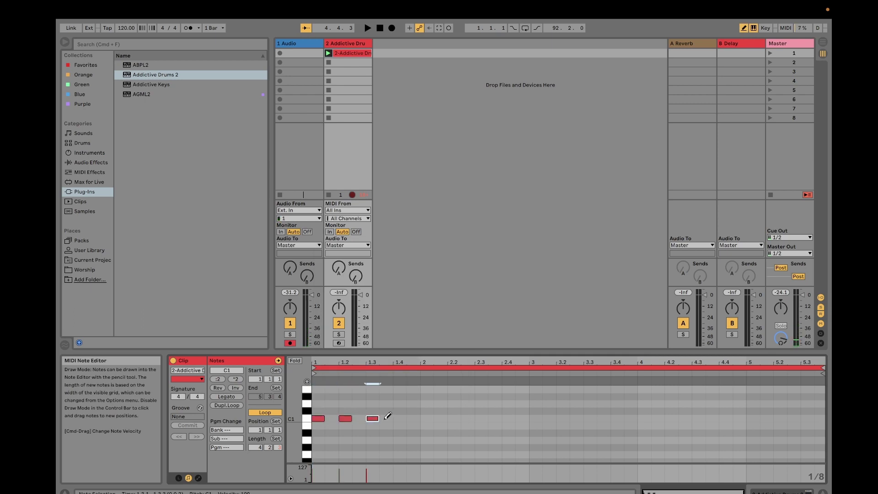
{"action": "left_click", "coordinate": [399, 418]}
{"action": "left_click", "coordinate": [426, 418]}
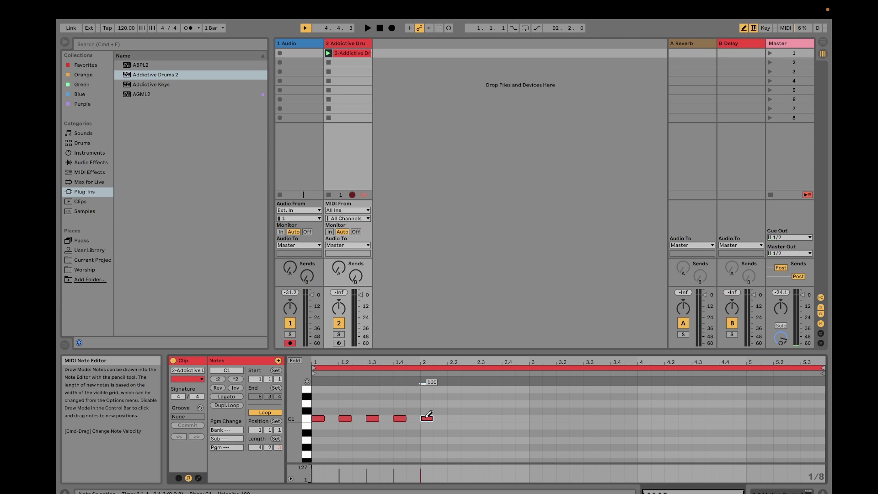
{"action": "left_click", "coordinate": [454, 418]}
{"action": "left_click", "coordinate": [481, 418]}
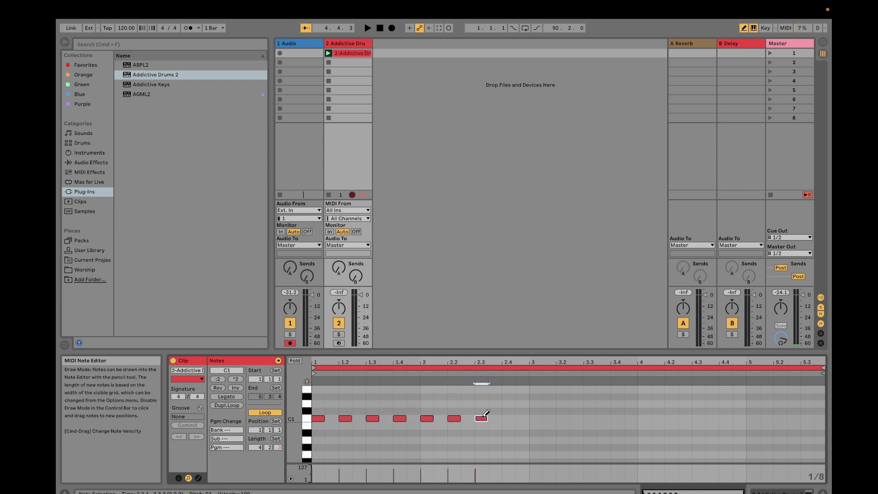
{"action": "left_click", "coordinate": [507, 418]}
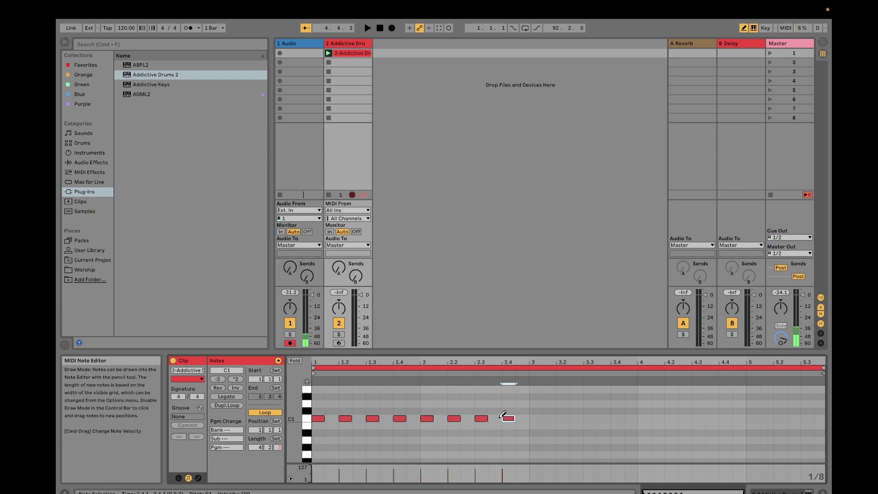
Play the drum clip to hear the drawn kick pattern, and stop playback.
{"action": "left_click", "coordinate": [327, 55]}
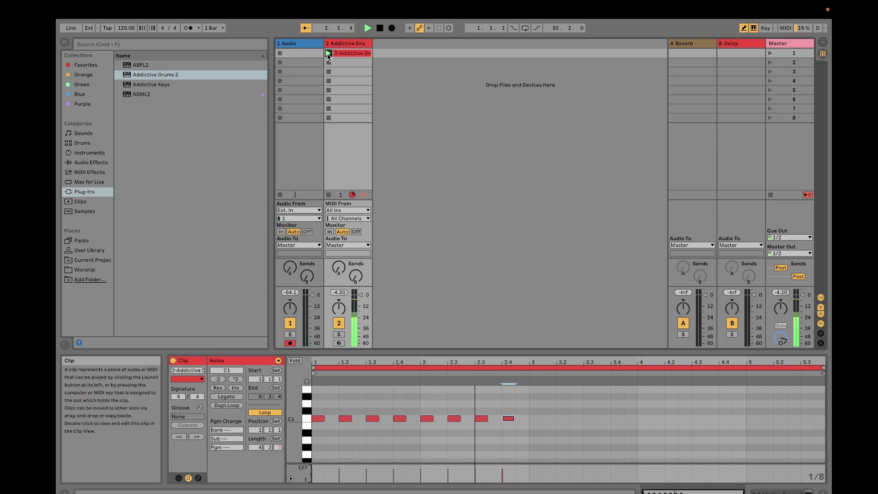
{"action": "left_click", "coordinate": [379, 29]}
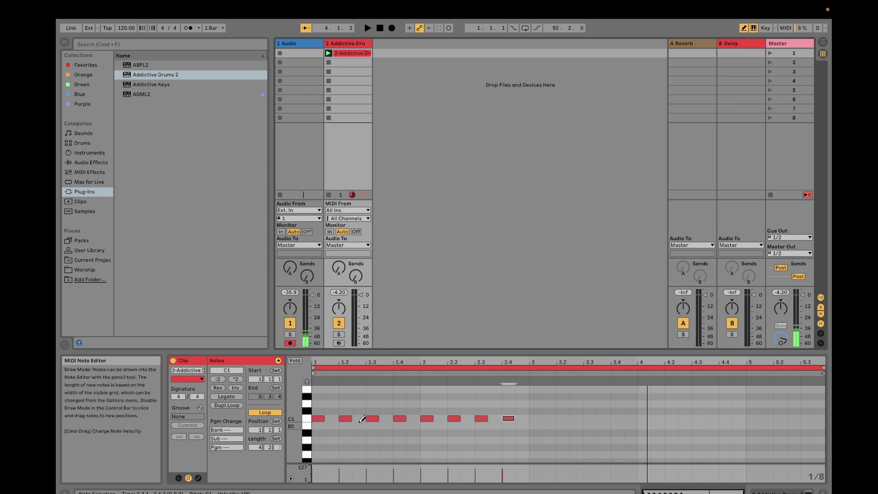
Turn off Draw Mode and delete the C1 kick notes at 1.2 and 2.2.
{"action": "right_click", "coordinate": [350, 418]}
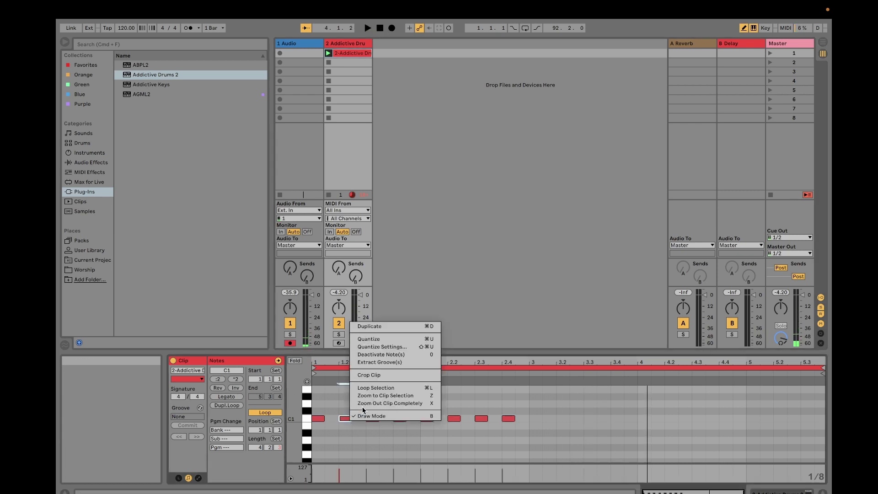
{"action": "left_click", "coordinate": [366, 416]}
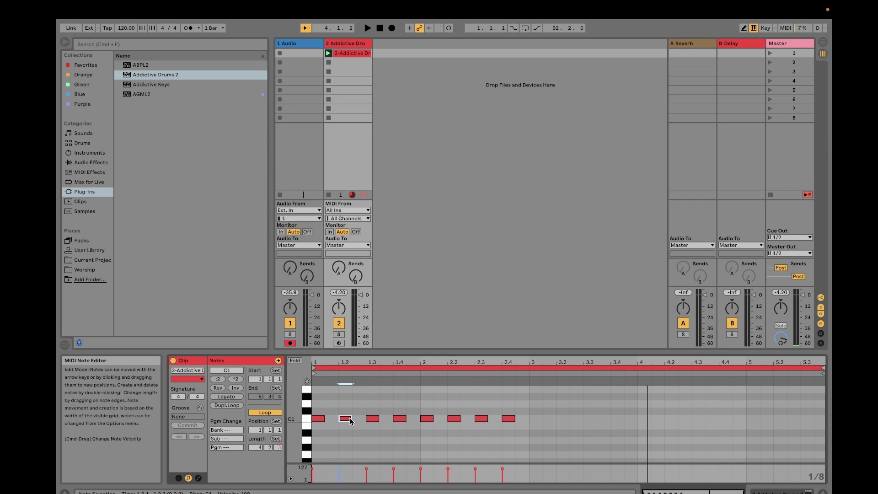
{"action": "double_click", "coordinate": [350, 418]}
{"action": "left_click", "coordinate": [458, 419]}
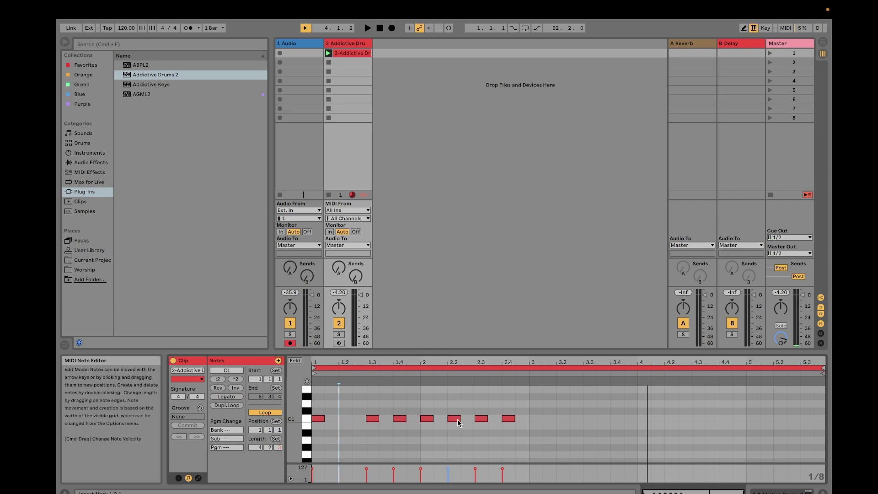
{"action": "double_click", "coordinate": [458, 419]}
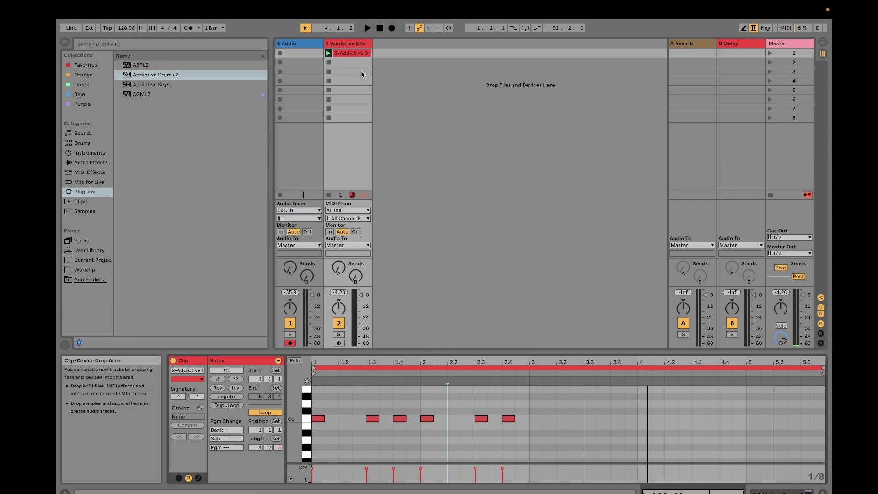
Play the drum clip to hear the thinned-out kick pattern, and stop playback.
{"action": "left_click", "coordinate": [328, 53]}
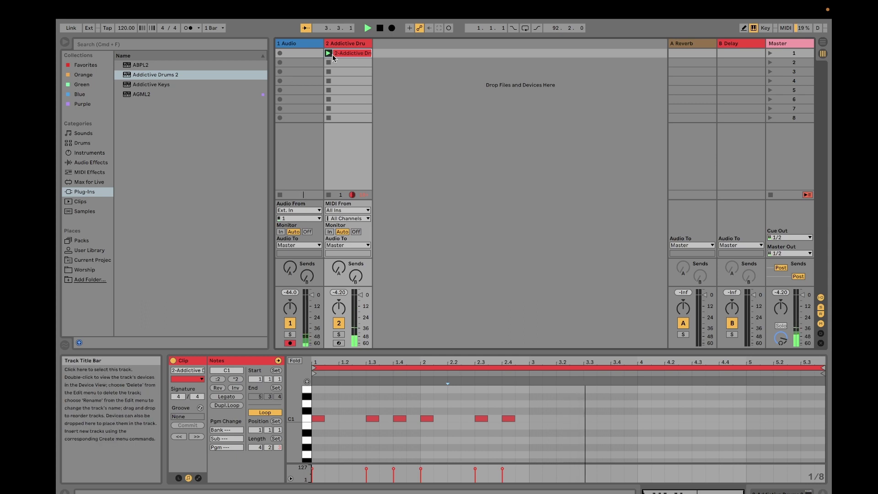
{"action": "scroll", "coordinate": [393, 439], "scroll_direction": "up", "scroll_amount": 3}
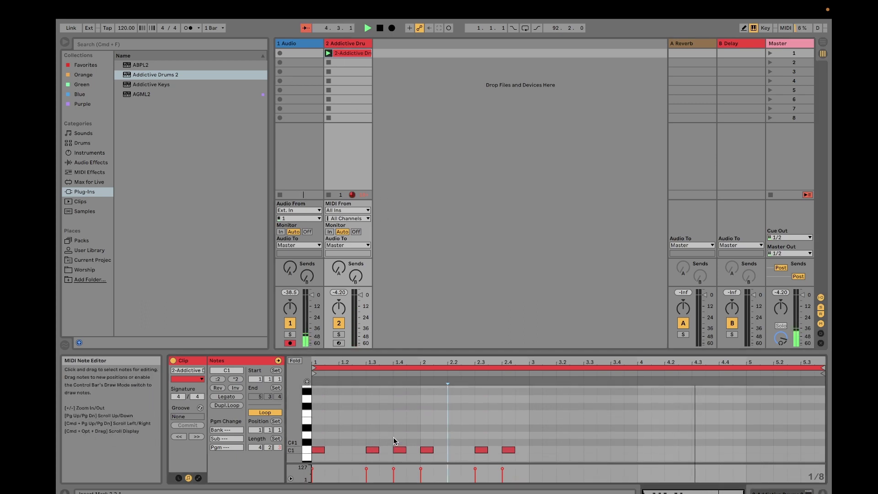
{"action": "scroll", "coordinate": [393, 439], "scroll_direction": "down", "scroll_amount": 1}
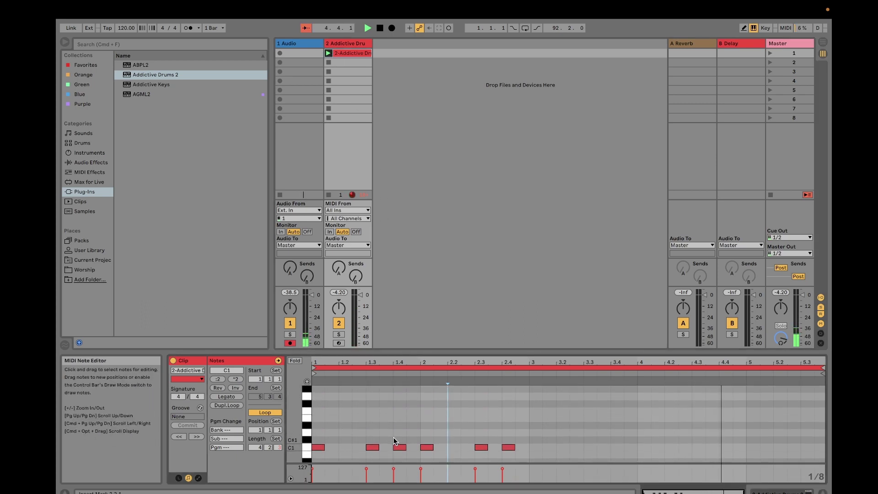
{"action": "left_click", "coordinate": [380, 29]}
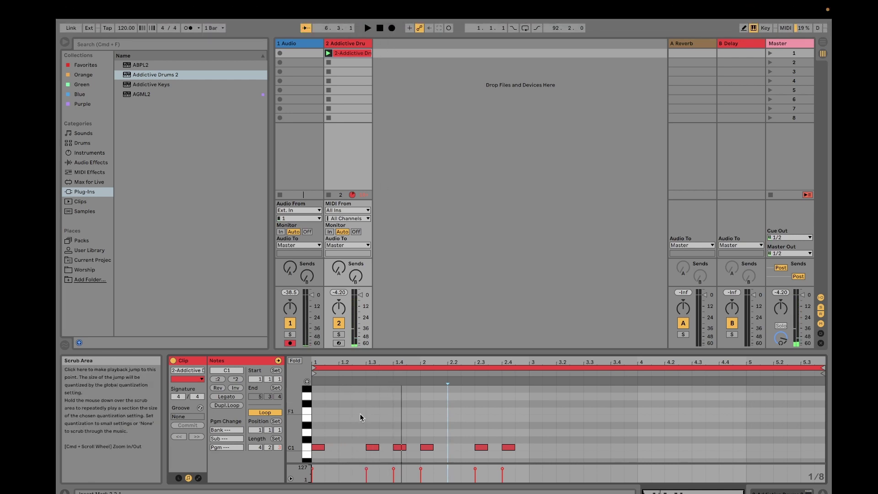
Draw D1 snare notes at 1.2 and 2.1.3 in the drum clip, and play it to hear the pattern.
{"action": "right_click", "coordinate": [346, 438]}
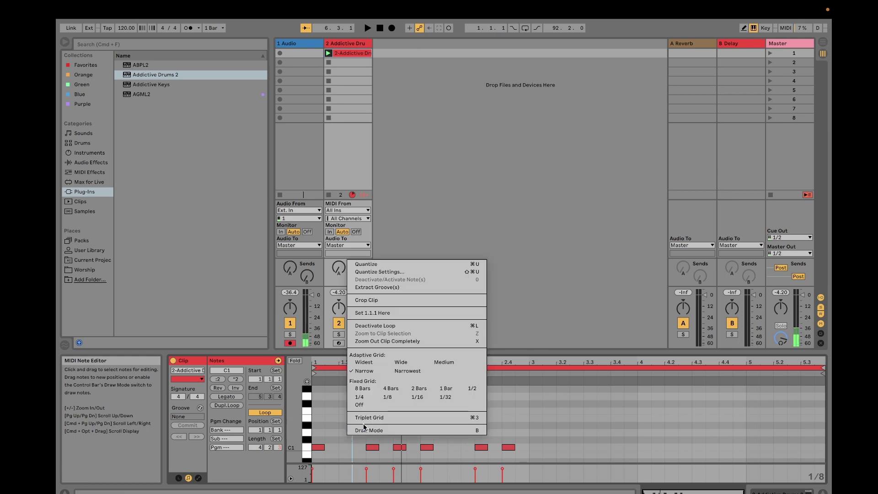
{"action": "left_click", "coordinate": [355, 429]}
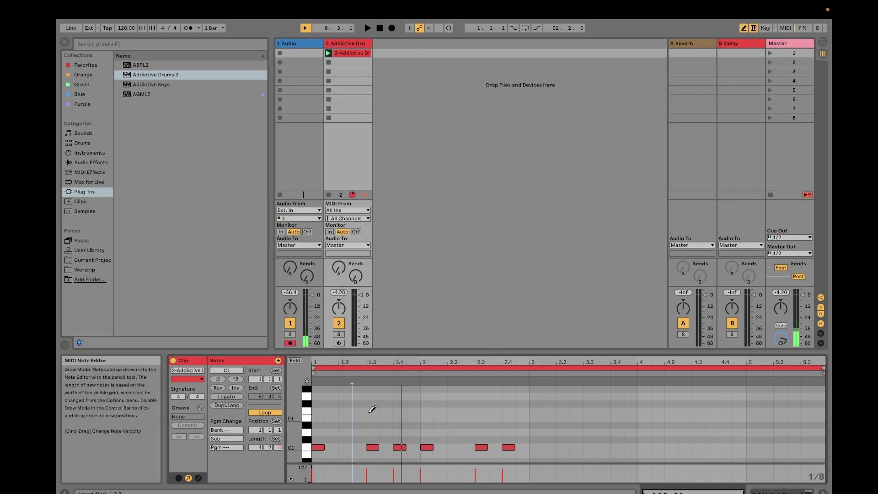
{"action": "left_click", "coordinate": [344, 432]}
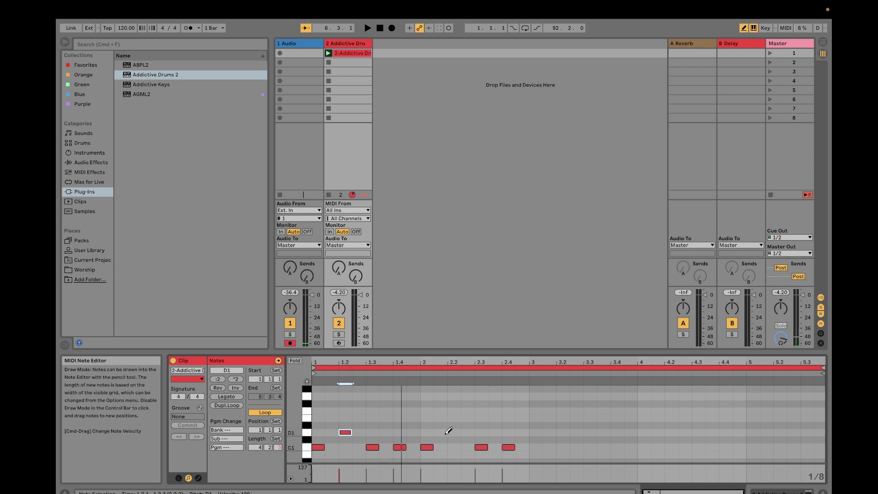
{"action": "left_click", "coordinate": [439, 432]}
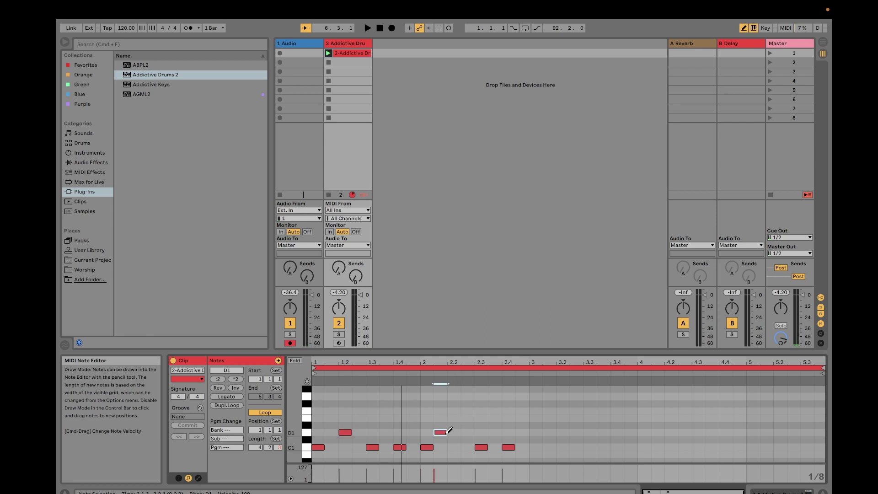
{"action": "left_click", "coordinate": [328, 53]}
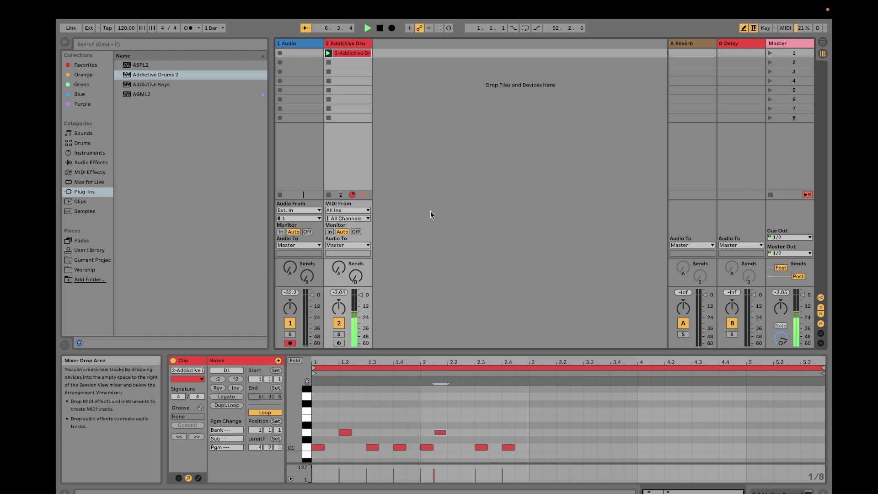
{"action": "left_click", "coordinate": [380, 29]}
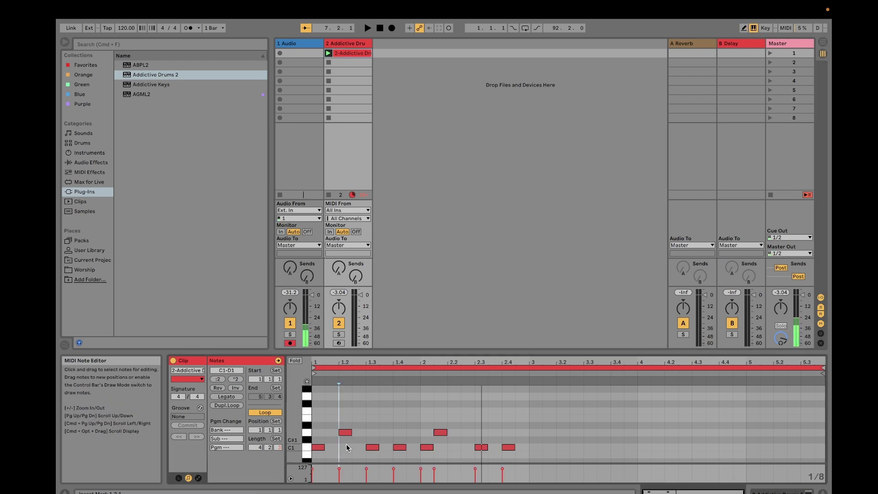
Lower the velocities of the D1 snare notes at 1.2 and 2.1.3, and play the clip to hear the change.
{"action": "left_click", "coordinate": [340, 472]}
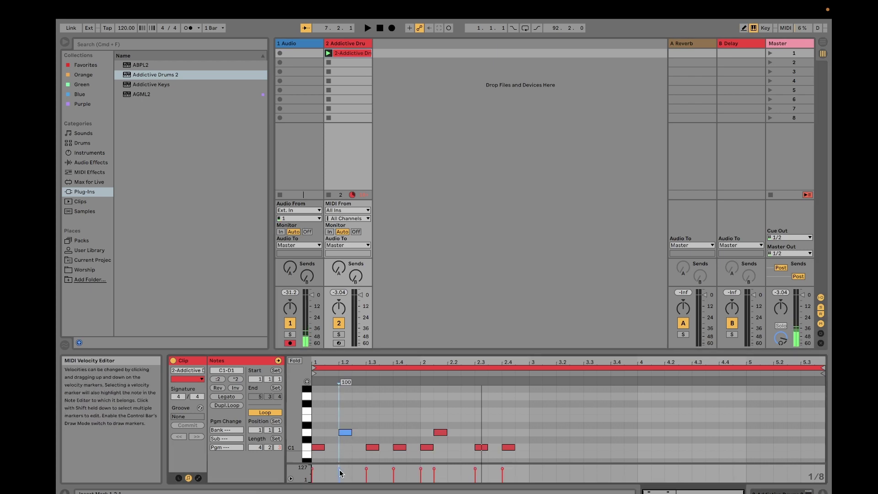
{"action": "left_click_drag", "start_coordinate": [339, 468], "coordinate": [339, 474]}
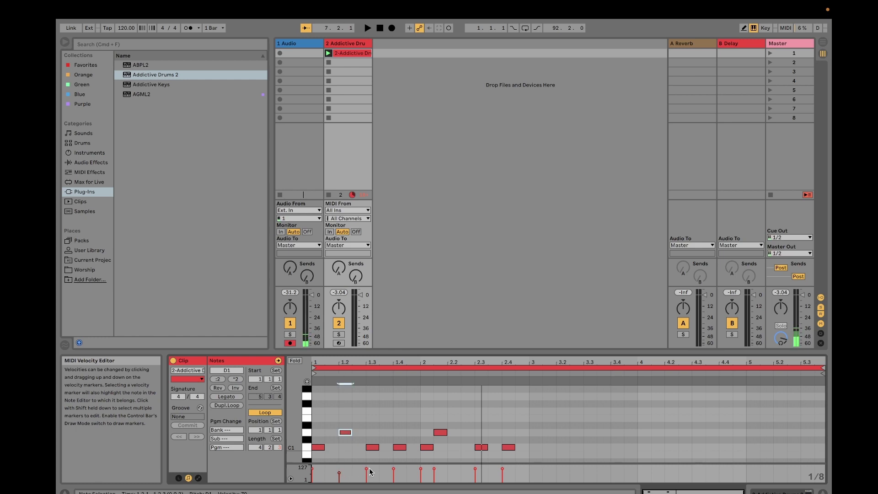
{"action": "mouse_move", "coordinate": [434, 472]}
{"action": "left_click_drag", "start_coordinate": [434, 468], "coordinate": [434, 474]}
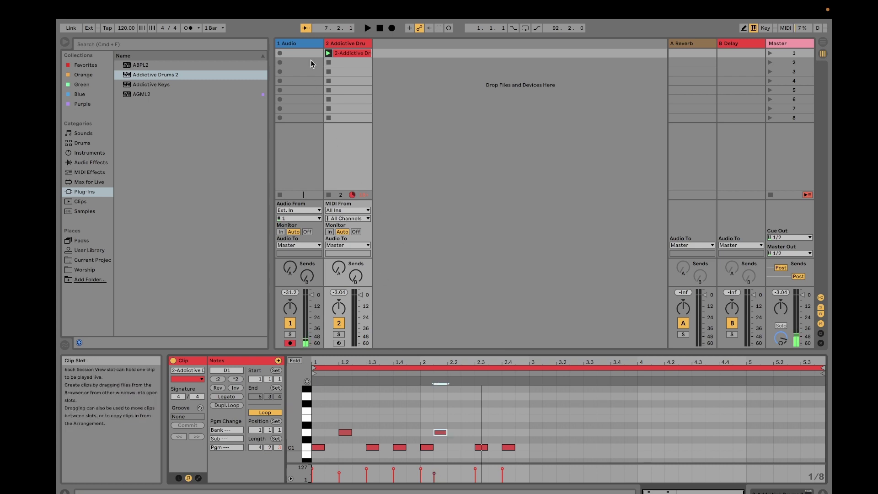
{"action": "left_click", "coordinate": [328, 54]}
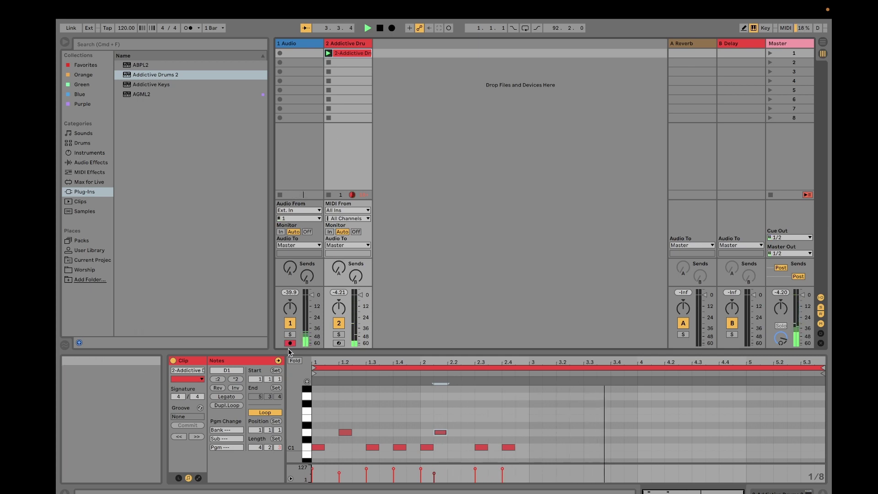
Copy all kick and snare notes of bars 1 and 2, and paste them at the start of bar 3.
{"action": "left_click_drag", "start_coordinate": [314, 416], "coordinate": [514, 452]}
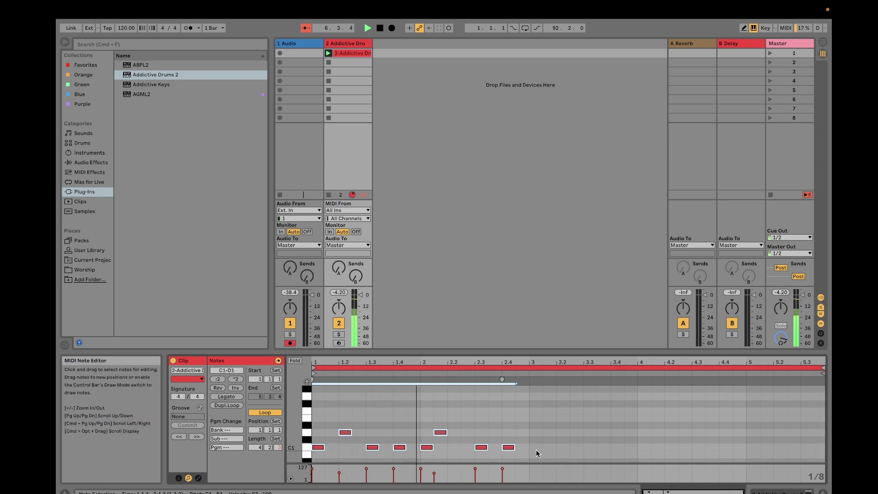
{"action": "left_click", "coordinate": [532, 454]}
{"action": "key", "text": "super+v"}
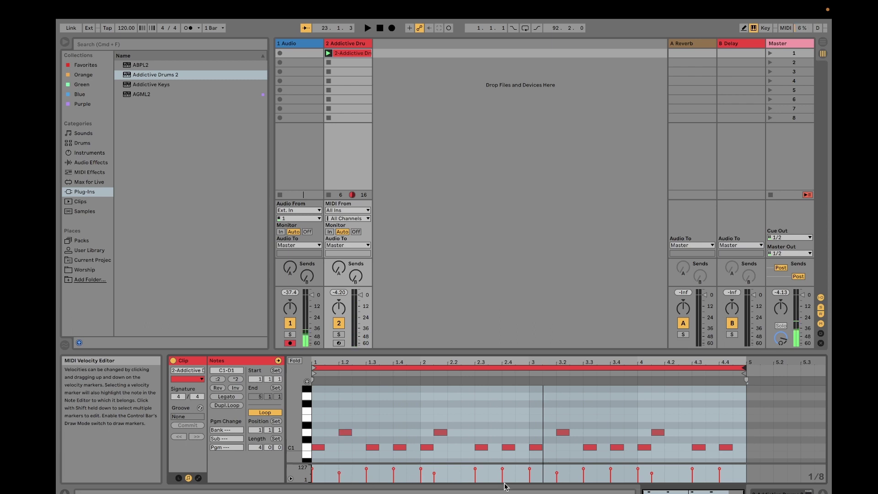
Lower the velocities of several C1 kick notes, including those at 1.3, 2.3 and 3, with 78 at 2.4 and 89 at bar 4.
{"action": "left_click", "coordinate": [716, 468]}
{"action": "left_click", "coordinate": [704, 473]}
{"action": "mouse_move", "coordinate": [651, 475]}
{"action": "left_click", "coordinate": [474, 471]}
{"action": "left_click_drag", "start_coordinate": [474, 469], "coordinate": [503, 471]}
{"action": "left_click", "coordinate": [503, 469]}
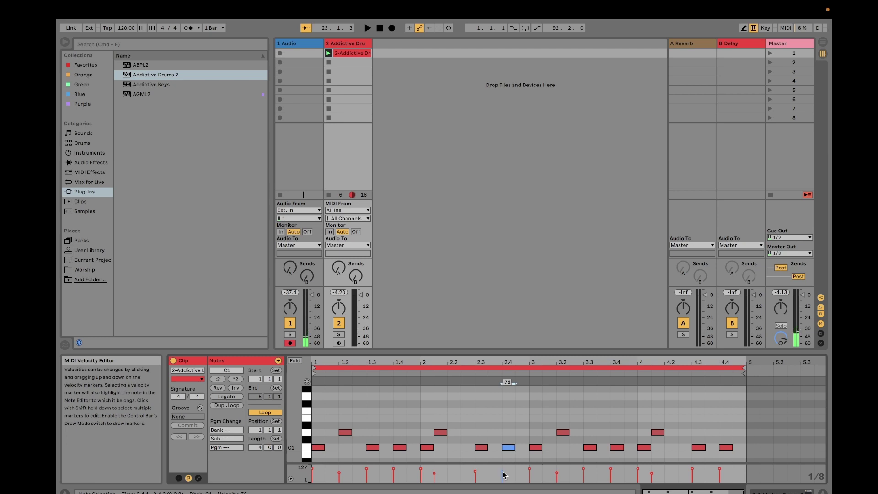
{"action": "left_click", "coordinate": [530, 473]}
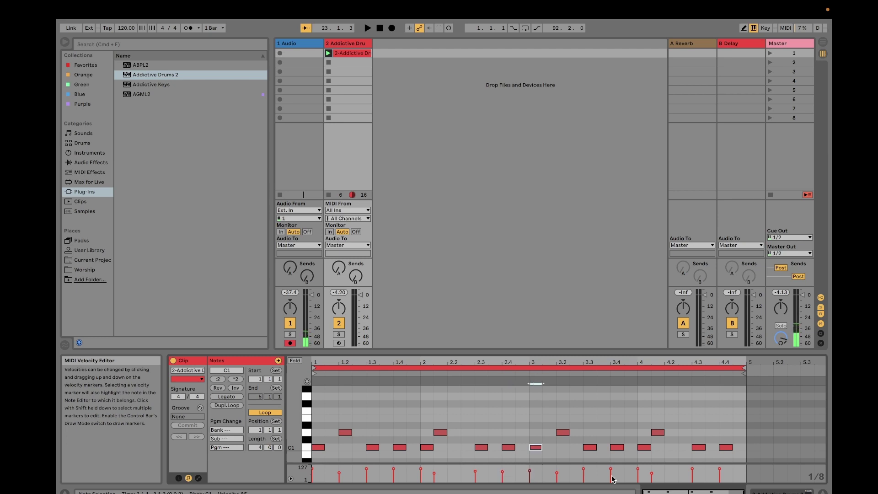
{"action": "left_click", "coordinate": [638, 470]}
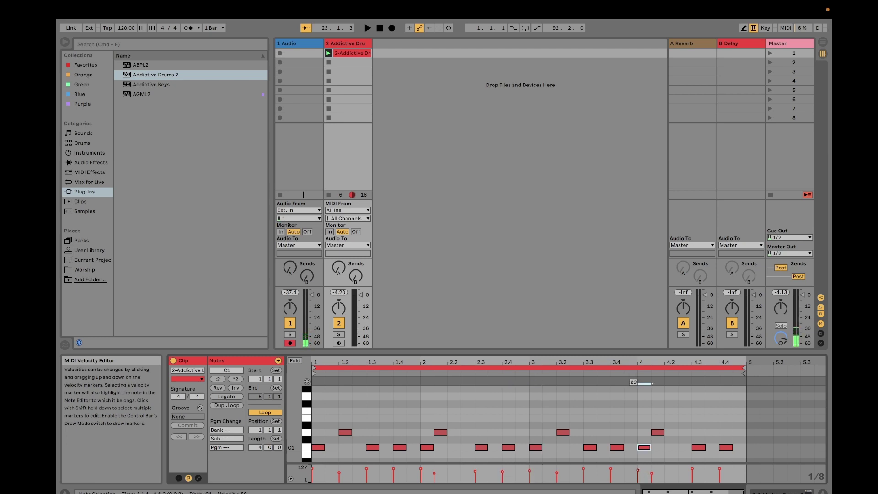
{"action": "left_click", "coordinate": [366, 471]}
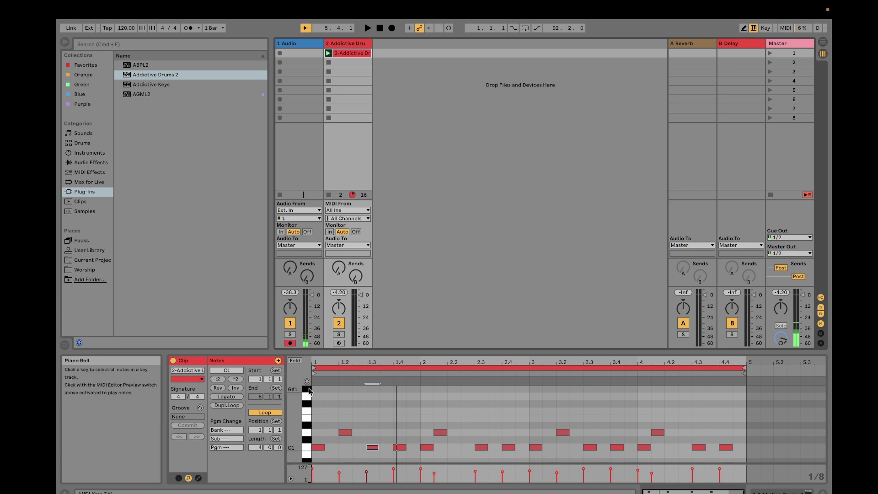
Delete all kick and snare notes from the drum clip.
{"action": "left_click_drag", "start_coordinate": [315, 387], "coordinate": [724, 455]}
{"action": "key", "text": "Delete"}
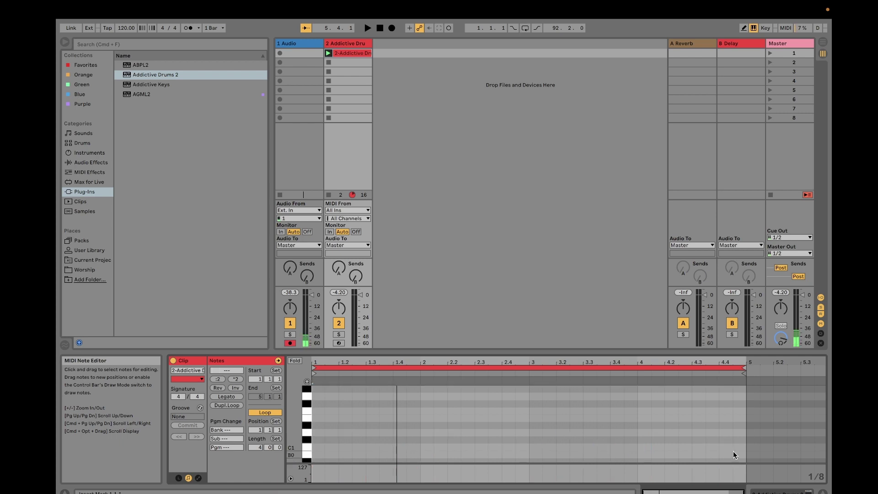
Switch to Arrangement View and open the Beats page of the Addictive Drums 2 plug-in on track 2.
{"action": "left_click", "coordinate": [821, 43]}
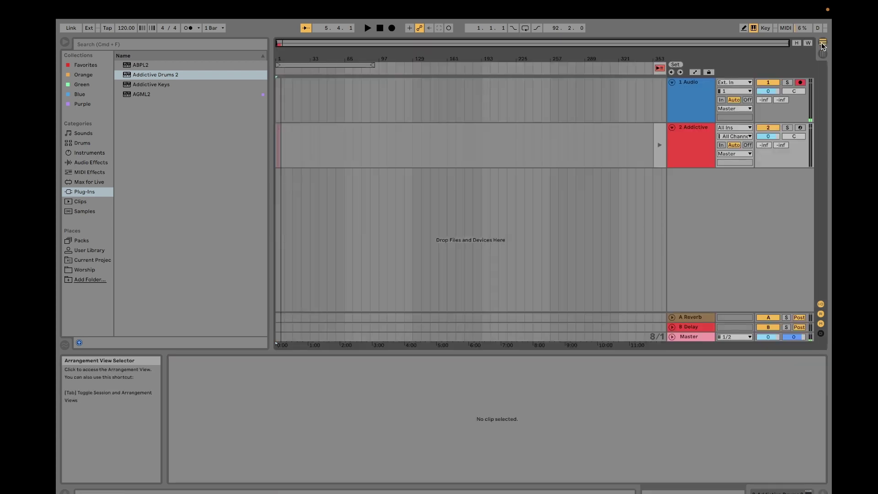
{"action": "left_click", "coordinate": [694, 156]}
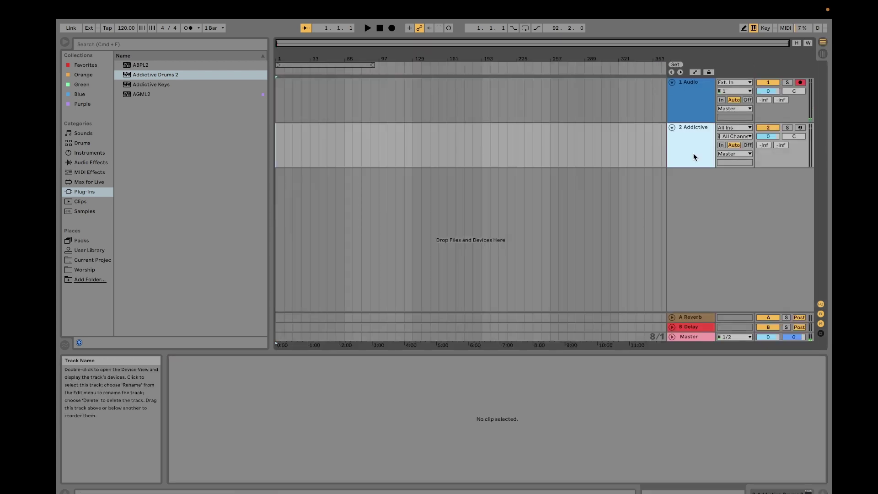
{"action": "double_click", "coordinate": [703, 150]}
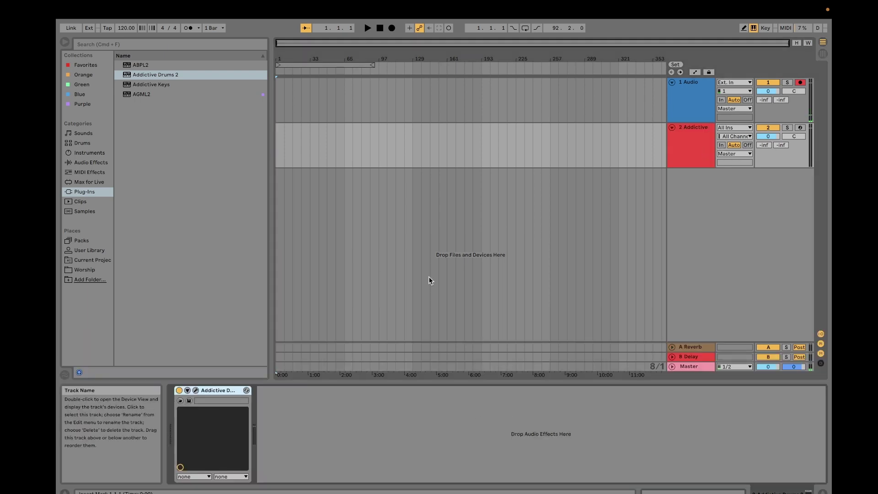
{"action": "left_click", "coordinate": [189, 400]}
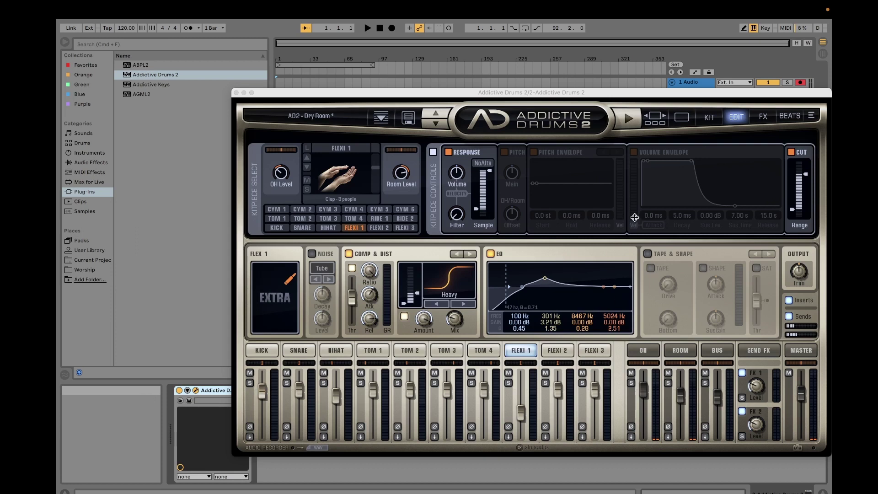
{"action": "left_click", "coordinate": [788, 122]}
{"action": "left_click", "coordinate": [788, 117]}
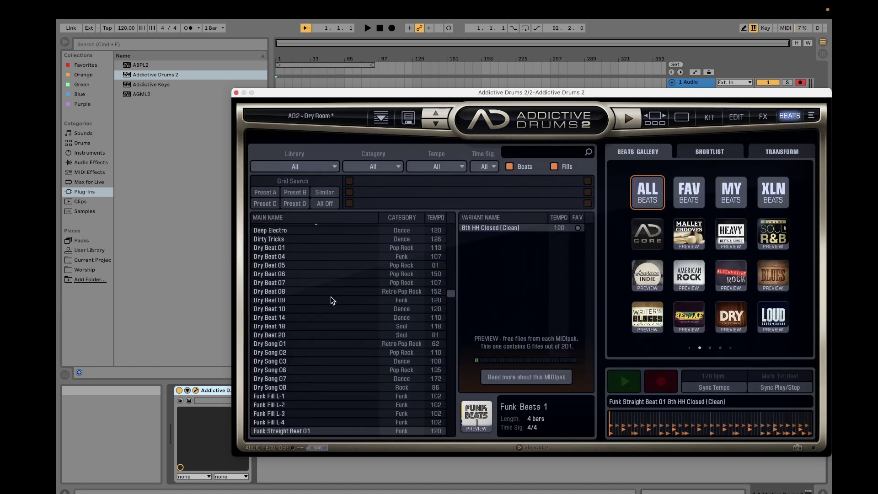
Filter the beat library to the Rock category.
{"action": "scroll", "coordinate": [331, 297], "scroll_direction": "down", "scroll_amount": 2}
{"action": "scroll", "coordinate": [331, 297], "scroll_direction": "down", "scroll_amount": 5}
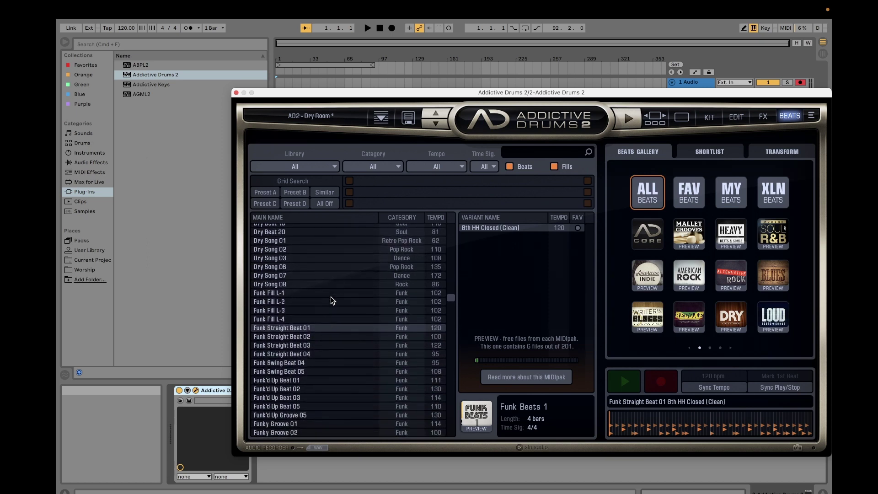
{"action": "scroll", "coordinate": [331, 296], "scroll_direction": "down", "scroll_amount": 6}
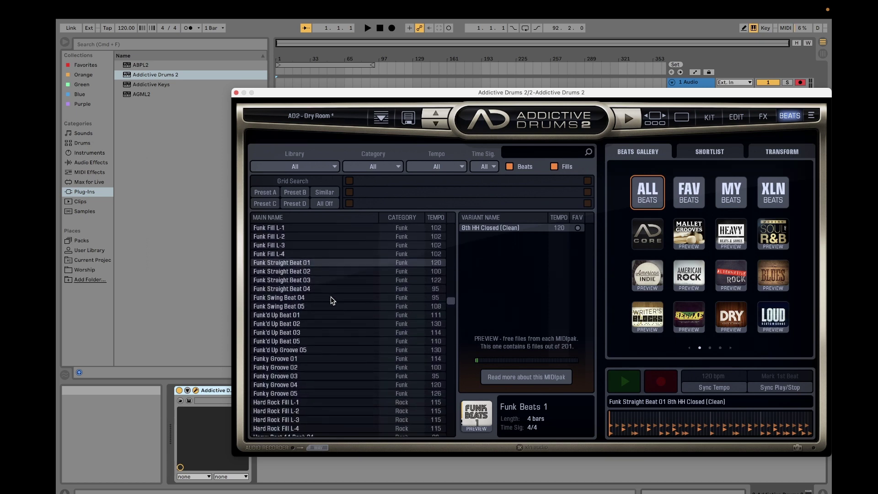
{"action": "scroll", "coordinate": [331, 296], "scroll_direction": "down", "scroll_amount": 1}
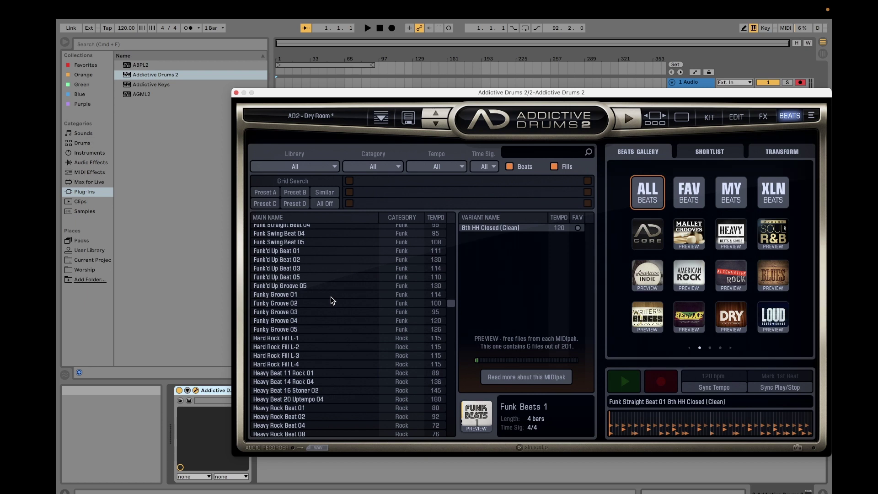
{"action": "scroll", "coordinate": [331, 296], "scroll_direction": "down", "scroll_amount": 1}
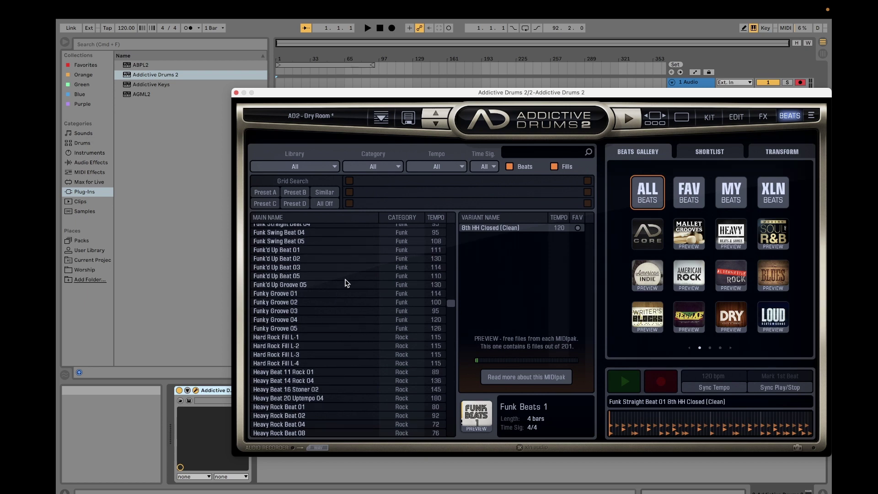
{"action": "left_click", "coordinate": [373, 167]}
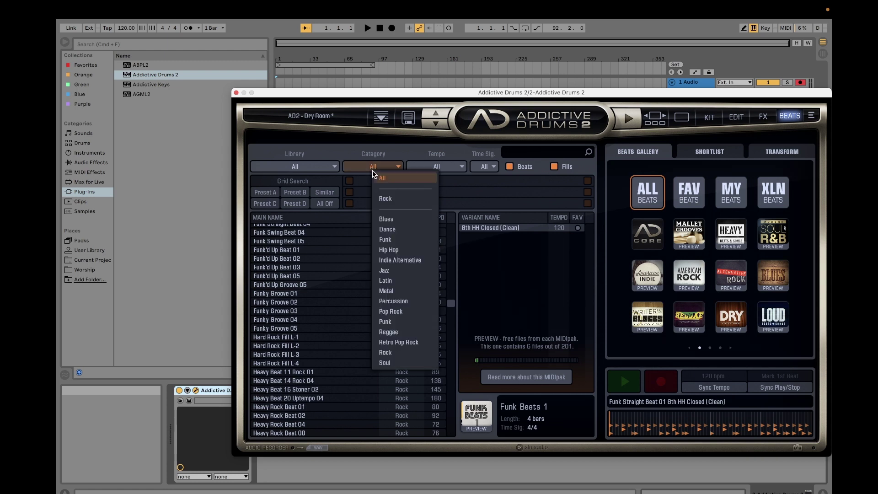
{"action": "left_click", "coordinate": [389, 203]}
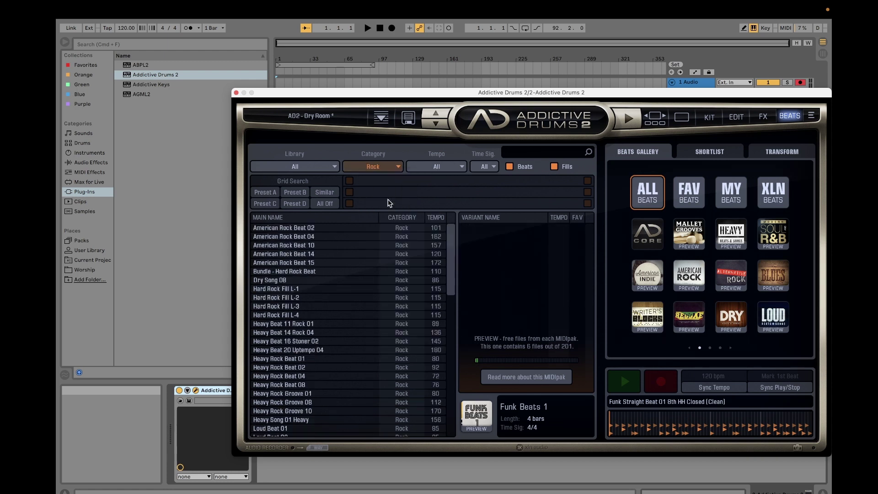
Select American Rock Beat 02, play its HH Open variant as a preview, and stop it.
{"action": "left_click", "coordinate": [298, 231]}
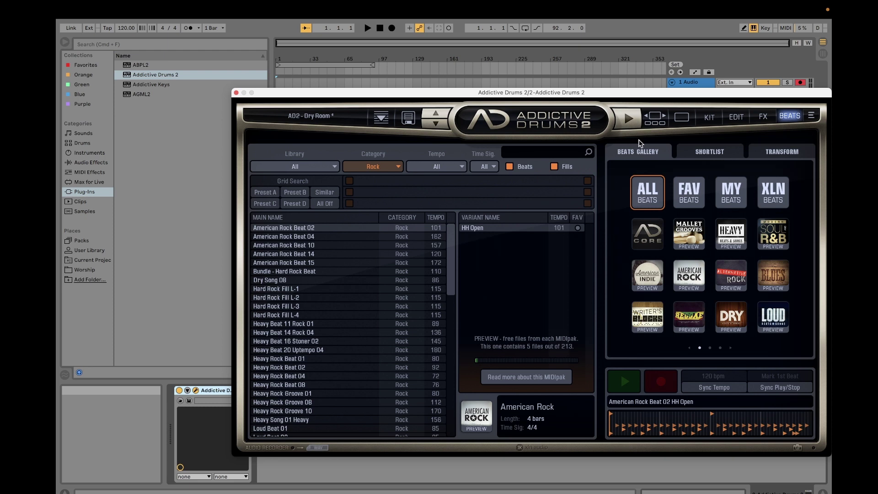
{"action": "left_click", "coordinate": [631, 126]}
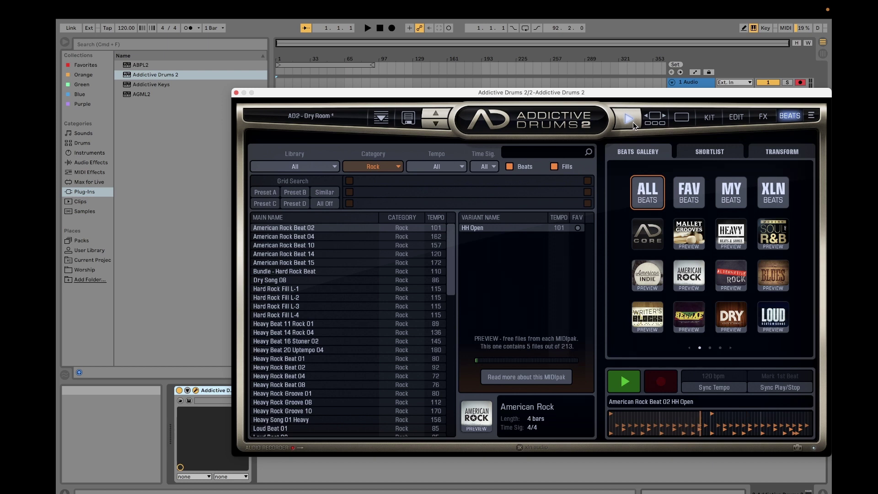
{"action": "left_click", "coordinate": [630, 122]}
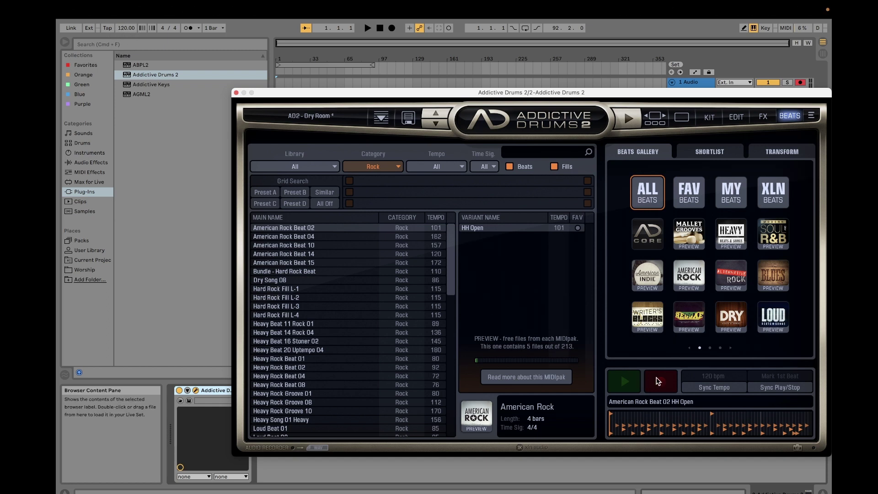
Turn on Sync Tempo for American Rock Beat 02 HH Open, preview the beat, and stop it.
{"action": "left_click", "coordinate": [710, 387]}
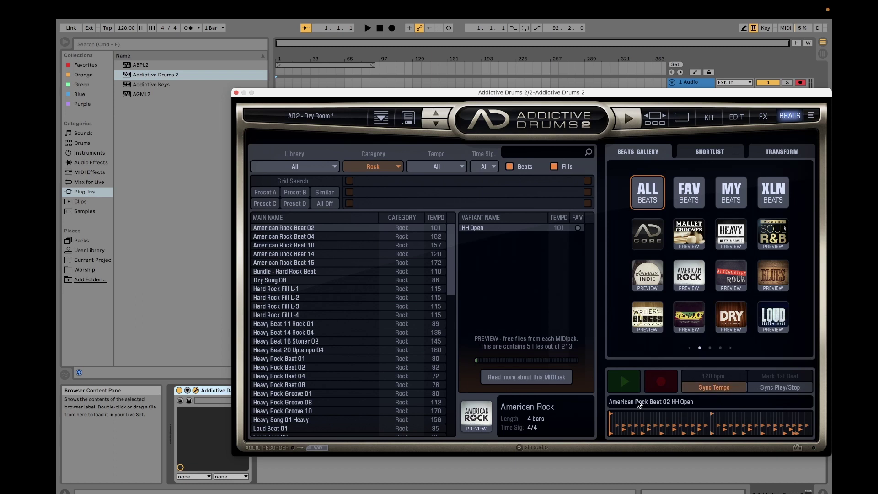
{"action": "left_click", "coordinate": [626, 386]}
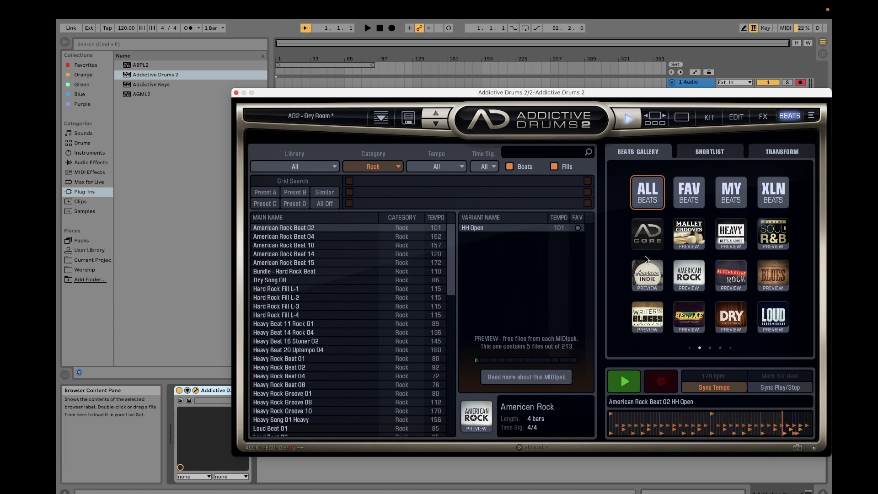
{"action": "left_click", "coordinate": [628, 120]}
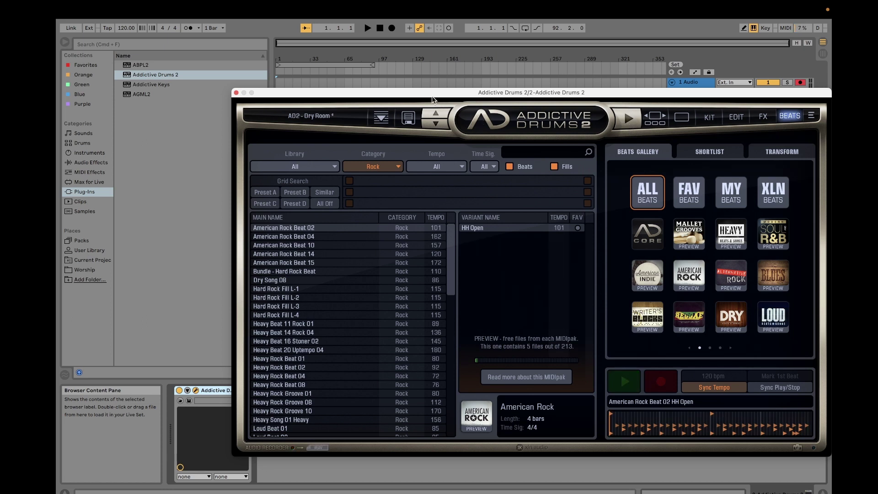
Insert the HH Open variant at the start of track 2 in the arrangement, accepting the import of its tempo and time signature.
{"action": "left_click_drag", "start_coordinate": [433, 97], "coordinate": [435, 186]}
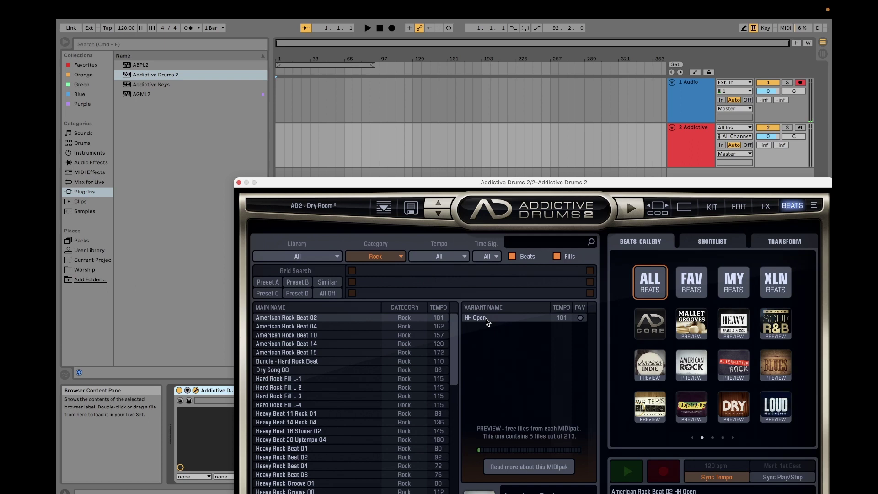
{"action": "mouse_move", "coordinate": [487, 322]}
{"action": "left_mouse_down"}
{"action": "mouse_move", "coordinate": [359, 221]}
{"action": "mouse_move", "coordinate": [279, 144]}
{"action": "left_mouse_up"}
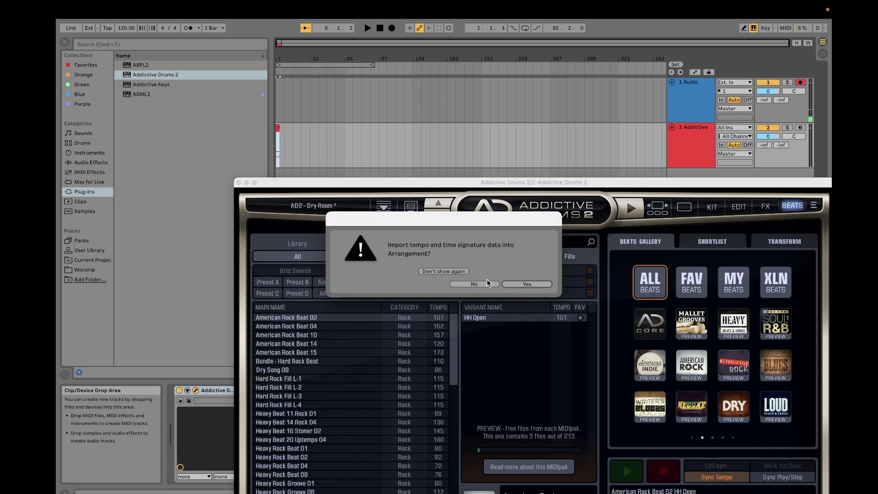
{"action": "left_click", "coordinate": [512, 284]}
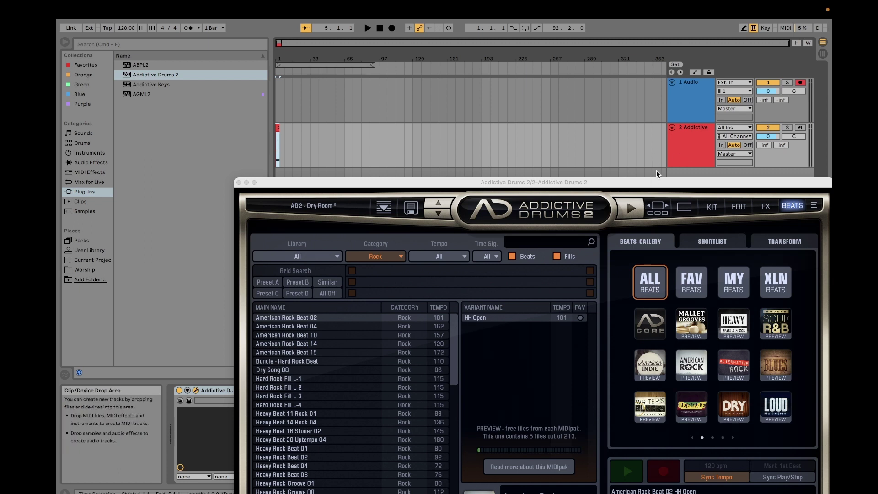
Play the inserted American Rock Beat 02 clip, stop playback, and extend the clip on track 2 to bar 9.
{"action": "left_click", "coordinate": [368, 28]}
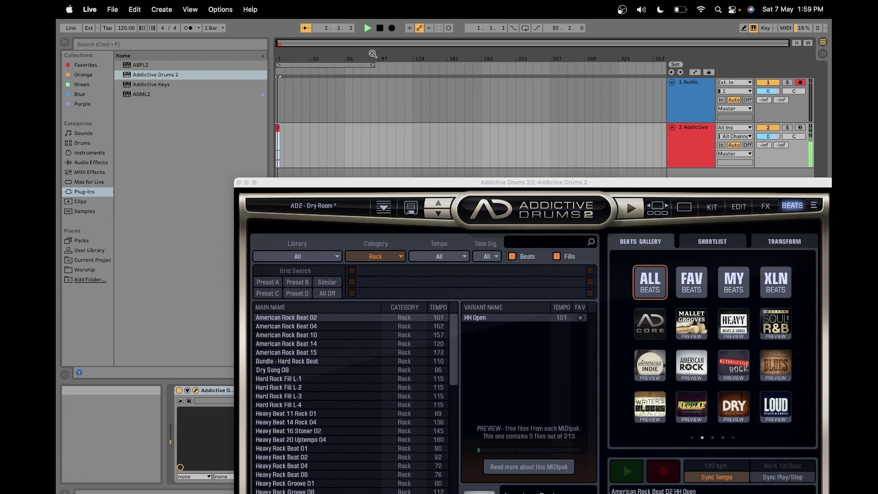
{"action": "left_click", "coordinate": [379, 28]}
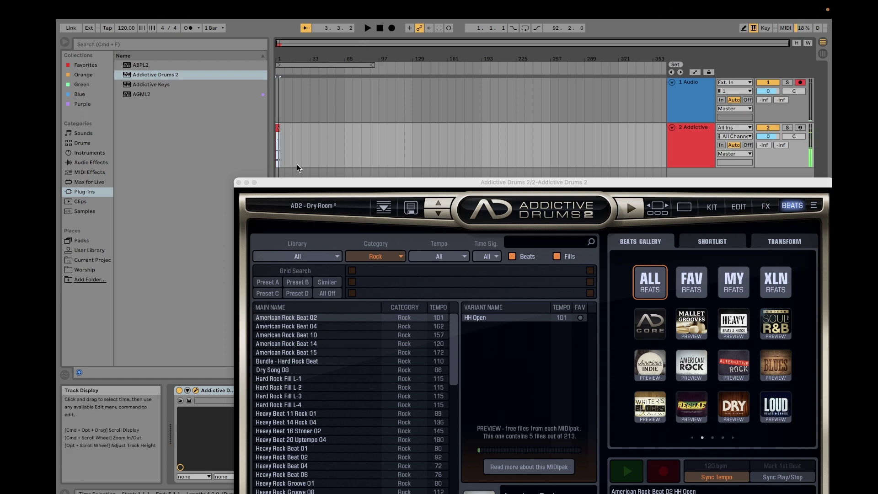
{"action": "left_click", "coordinate": [278, 137]}
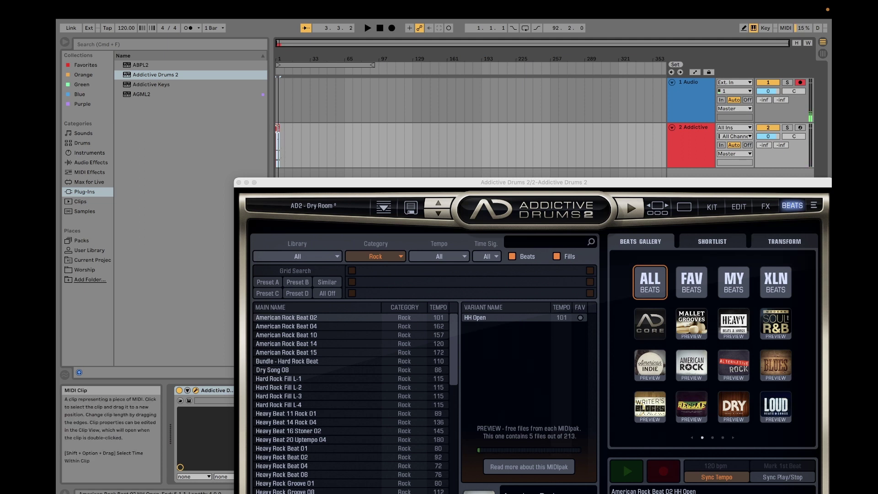
{"action": "mouse_move", "coordinate": [277, 128]}
{"action": "left_mouse_down"}
{"action": "mouse_move", "coordinate": [292, 129]}
{"action": "mouse_move", "coordinate": [284, 127]}
{"action": "left_mouse_up"}
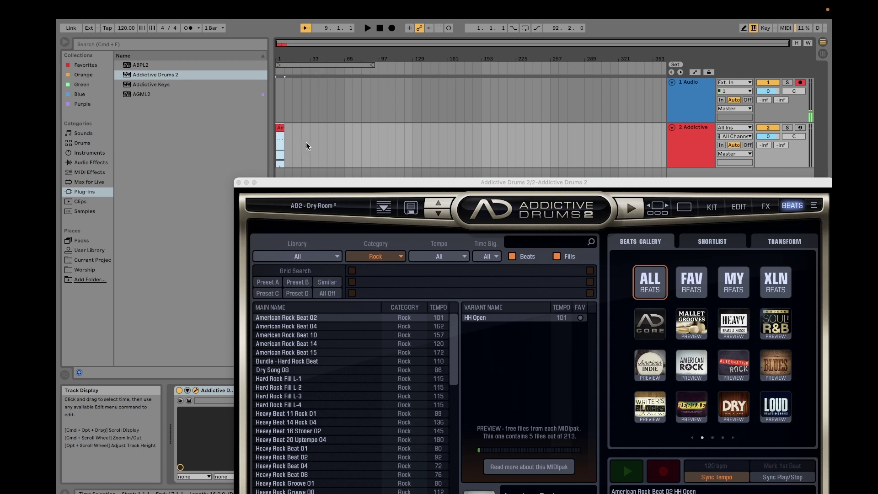
Reset the beat category filter to All and search the beat library for "build up".
{"action": "left_click_drag", "start_coordinate": [333, 186], "coordinate": [332, 185]}
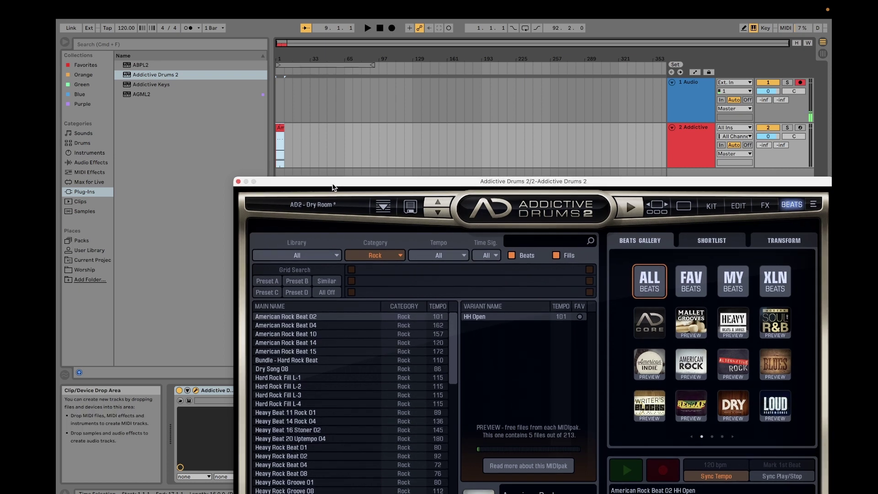
{"action": "left_click", "coordinate": [531, 242]}
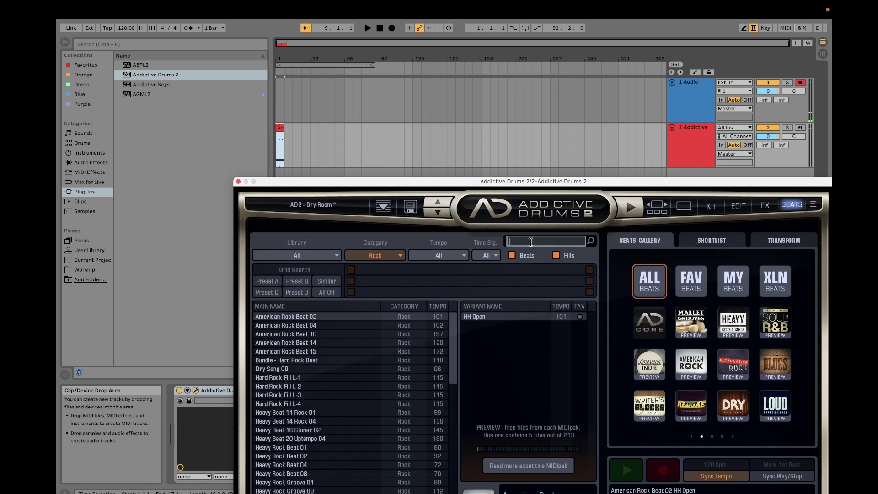
{"action": "left_click", "coordinate": [402, 254]}
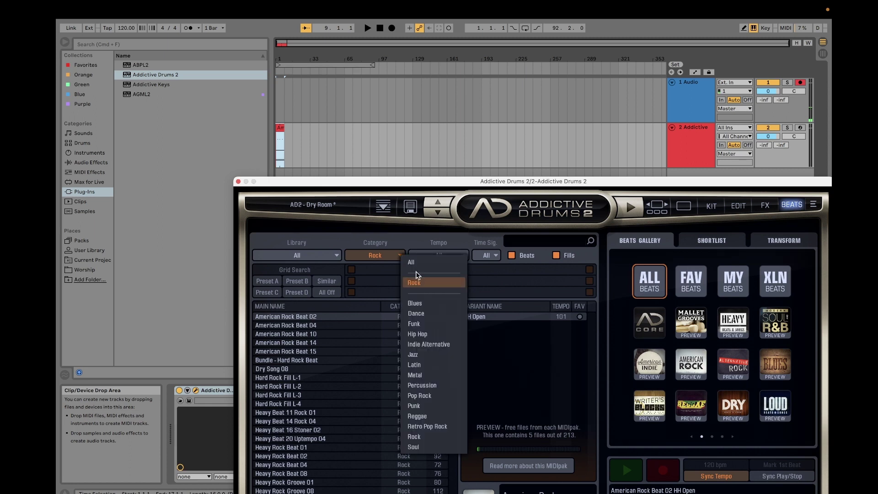
{"action": "left_click", "coordinate": [417, 269]}
{"action": "left_click", "coordinate": [534, 241]}
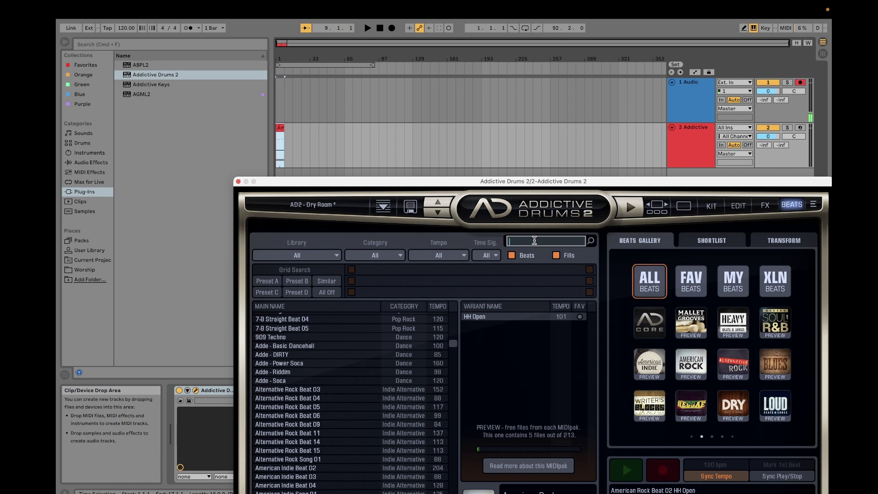
{"action": "type", "text": "build up"}
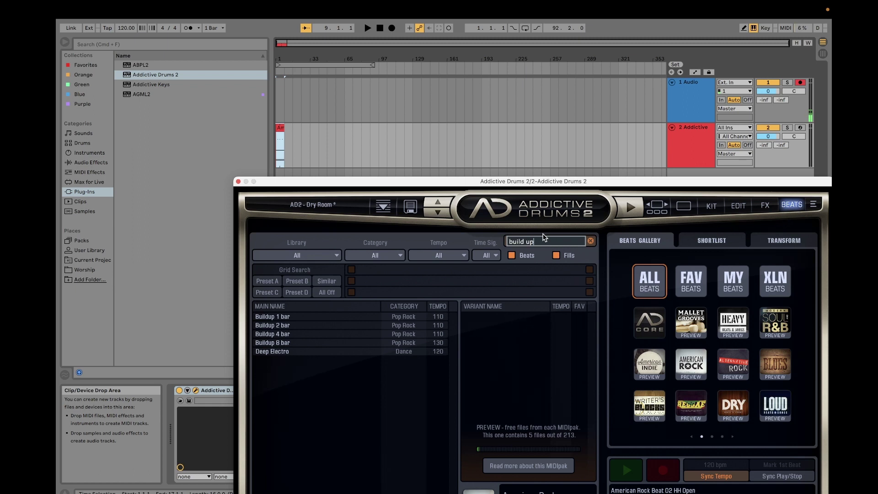
Select Buildup 1 bar, play its variant 01 as a preview, and stop it.
{"action": "left_click", "coordinate": [292, 318]}
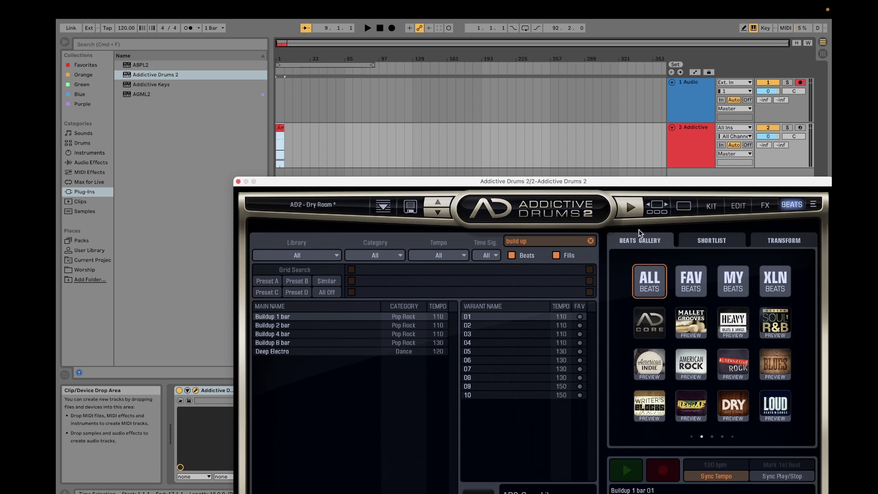
{"action": "left_click", "coordinate": [630, 213]}
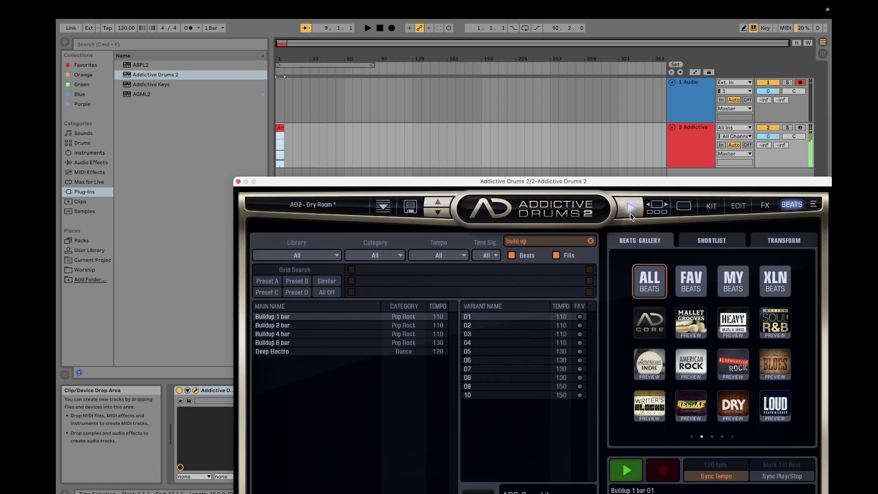
{"action": "left_click", "coordinate": [630, 213]}
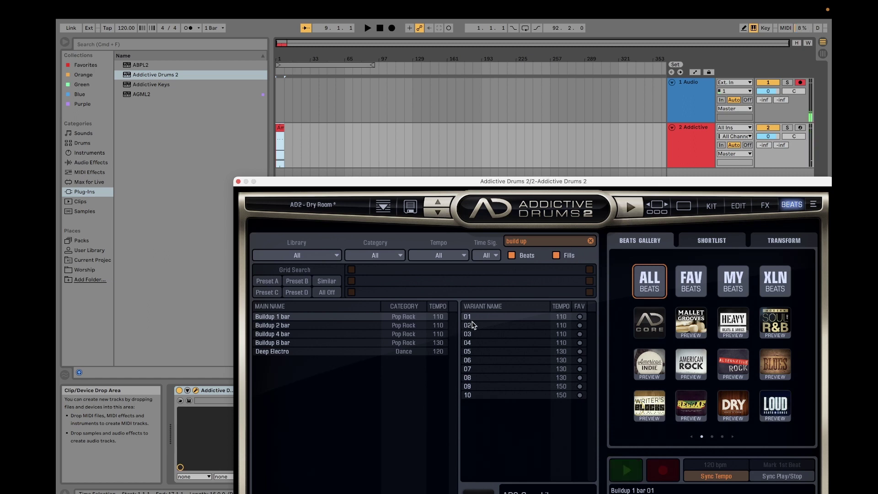
Insert Buildup 1 bar variant 02 directly after the rock clip on track 2, accept the tempo import, and play the arrangement.
{"action": "mouse_move", "coordinate": [473, 326]}
{"action": "left_mouse_down"}
{"action": "mouse_move", "coordinate": [332, 222]}
{"action": "mouse_move", "coordinate": [299, 164]}
{"action": "mouse_move", "coordinate": [285, 159]}
{"action": "left_mouse_up"}
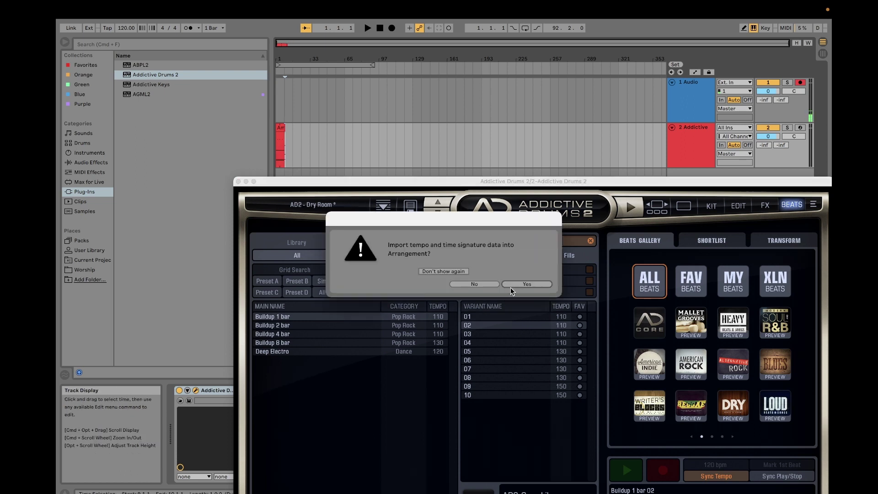
{"action": "left_click", "coordinate": [512, 287]}
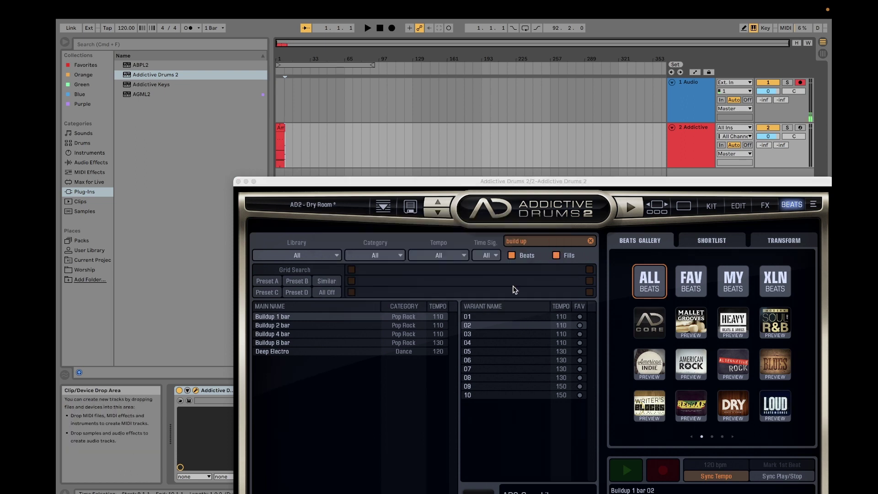
{"action": "key", "text": "space"}
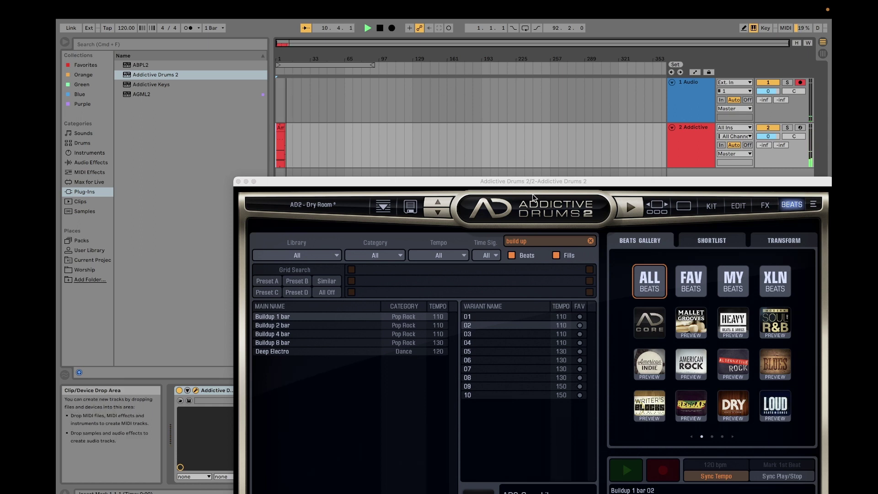
Filter the beat library to the Rock category and clear the "build up" search.
{"action": "left_click", "coordinate": [400, 259]}
{"action": "left_click", "coordinate": [388, 260]}
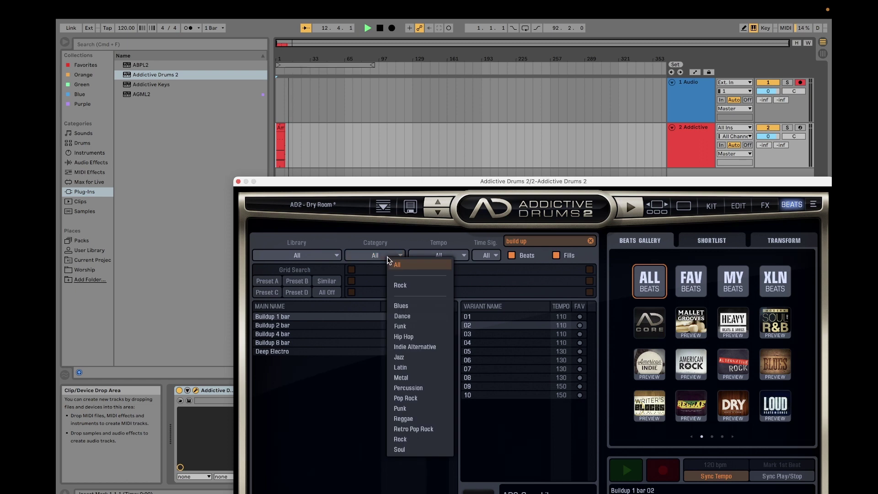
{"action": "left_click", "coordinate": [397, 286]}
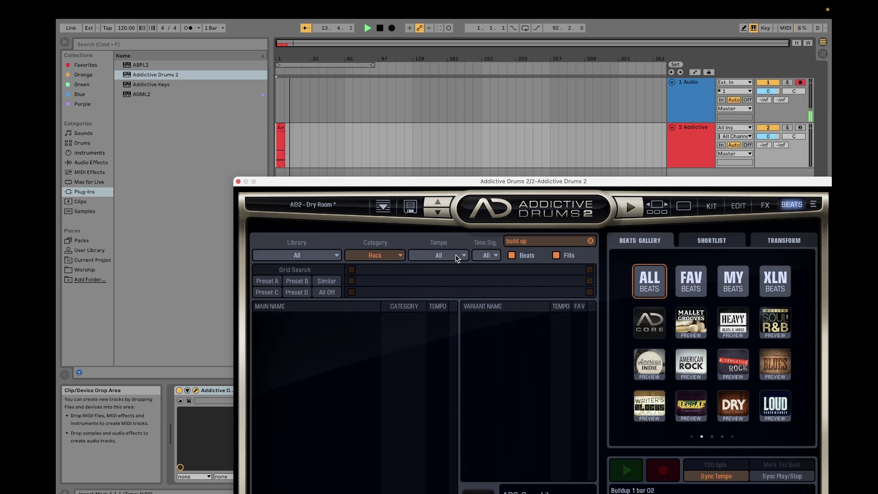
{"action": "left_click", "coordinate": [591, 242]}
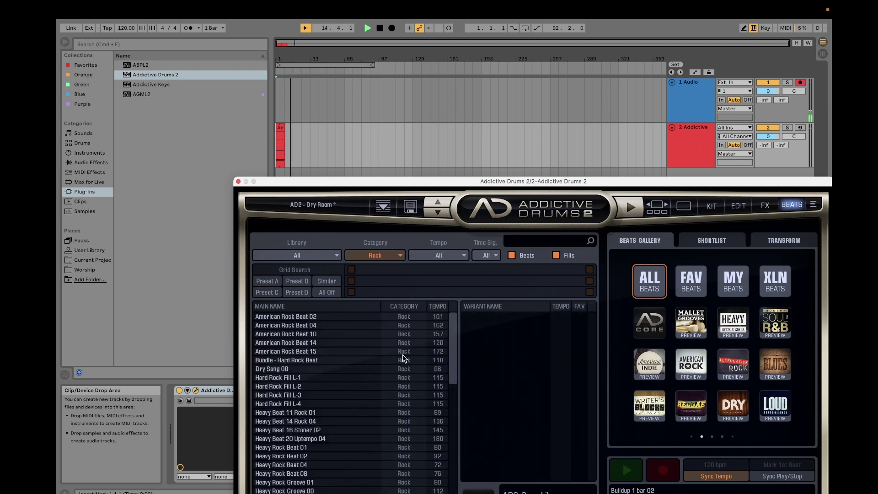
Select Bundle - Hard Rock Beat and insert its variant 01 on track 2 at bar 17, accepting the tempo import.
{"action": "left_click", "coordinate": [319, 361]}
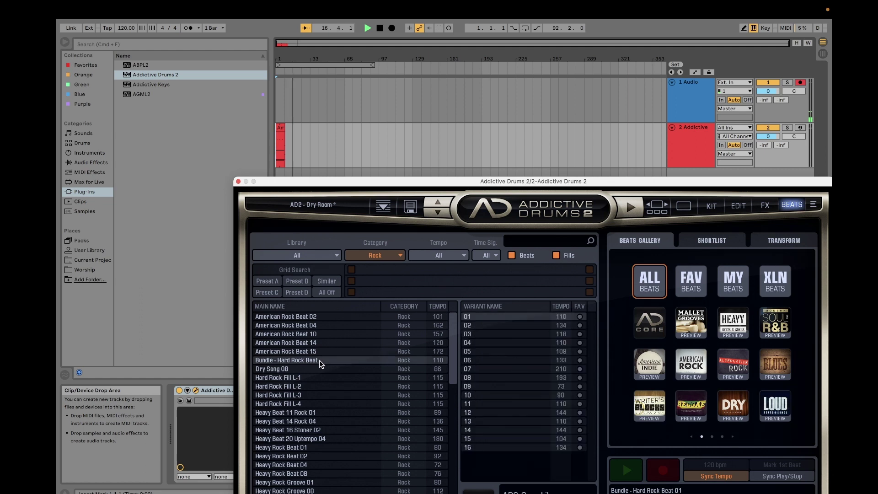
{"action": "left_click_drag", "start_coordinate": [311, 316], "coordinate": [289, 143]}
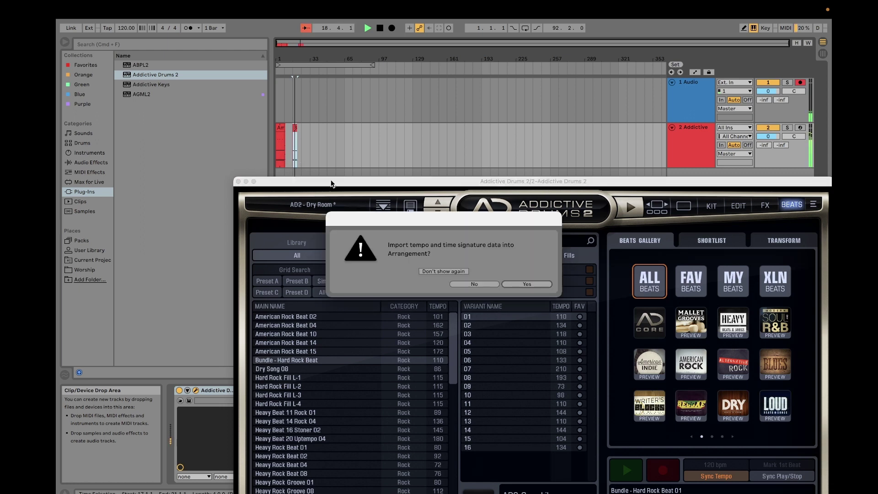
{"action": "left_click", "coordinate": [522, 284]}
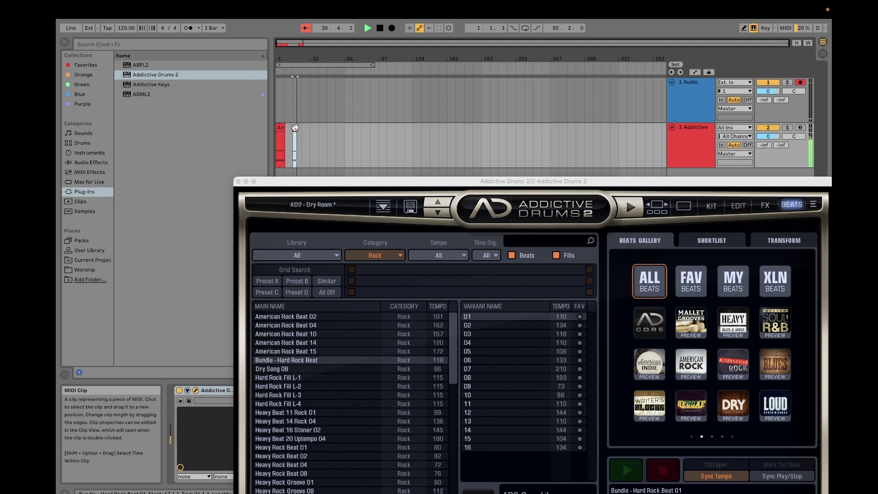
Move the Hard Rock Beat clip directly after the buildup clip on track 2, play the arrangement from the start, and stop it.
{"action": "left_click_drag", "start_coordinate": [295, 127], "coordinate": [286, 126]}
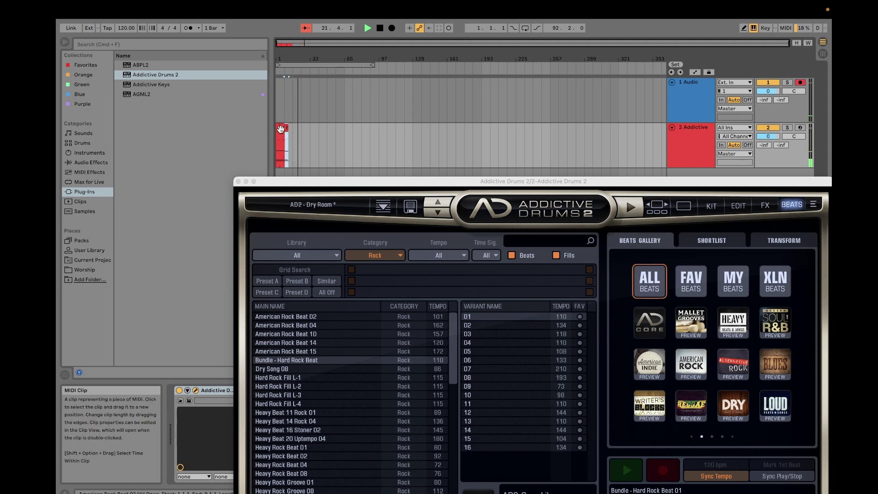
{"action": "left_click", "coordinate": [366, 29]}
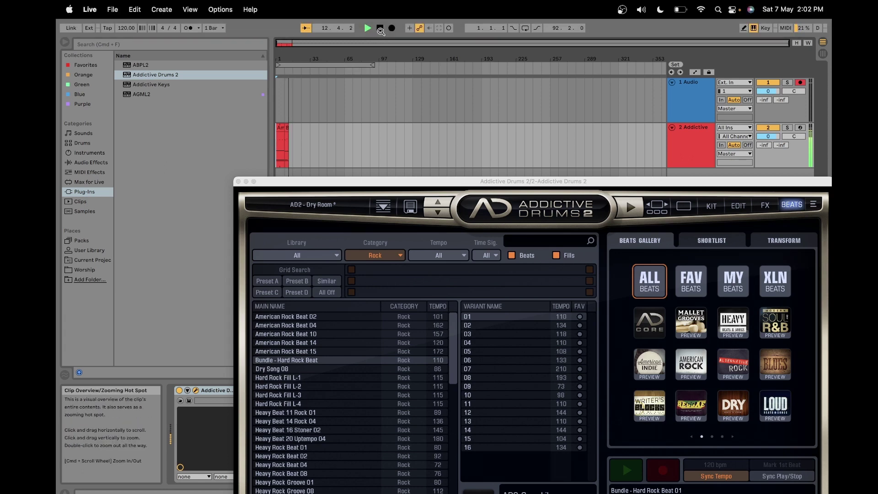
{"action": "left_click", "coordinate": [380, 29]}
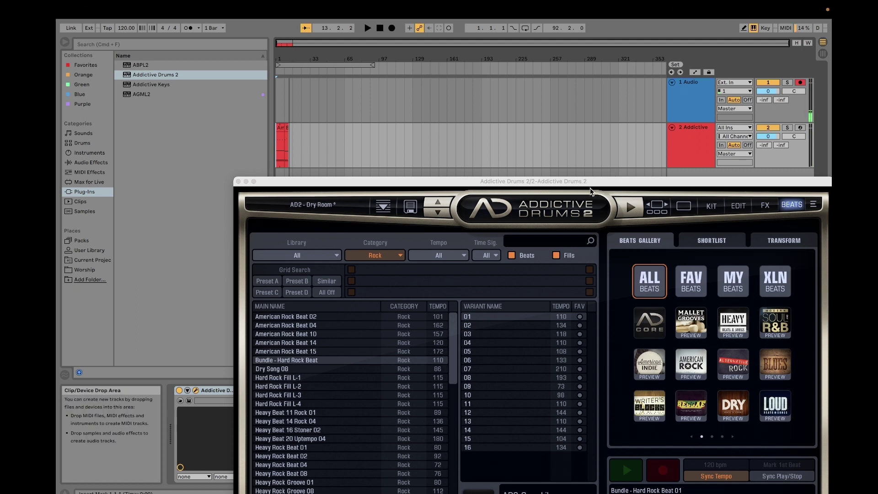
Move the plug-in window back up, reset the beat category filter to All, and browse the full beat list.
{"action": "left_click_drag", "start_coordinate": [577, 183], "coordinate": [547, 83]}
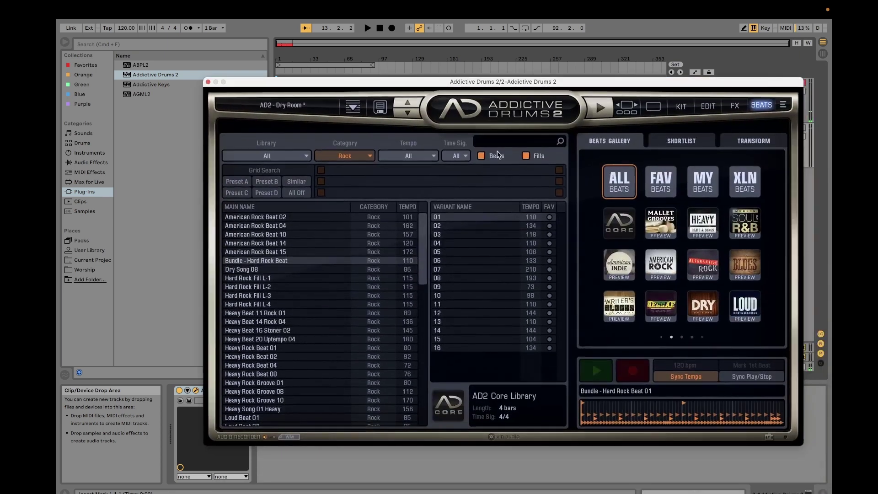
{"action": "left_click", "coordinate": [370, 156]}
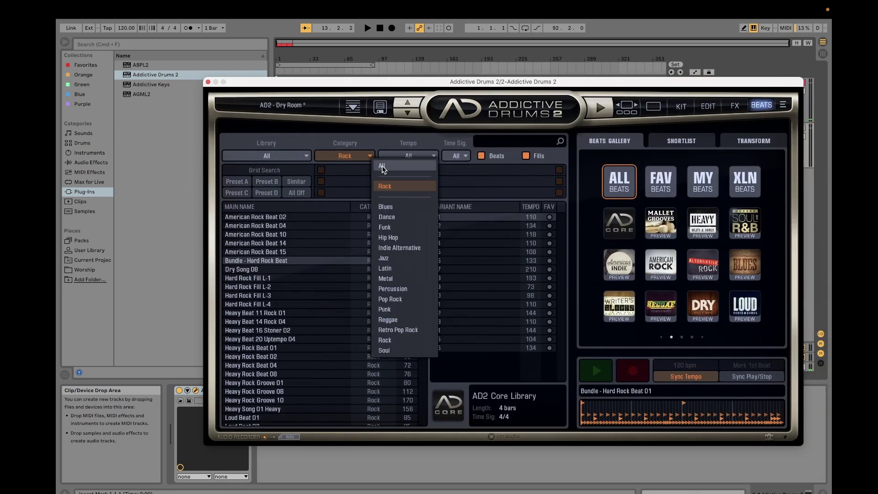
{"action": "left_click", "coordinate": [383, 168]}
{"action": "scroll", "coordinate": [348, 263], "scroll_direction": "up", "scroll_amount": 15}
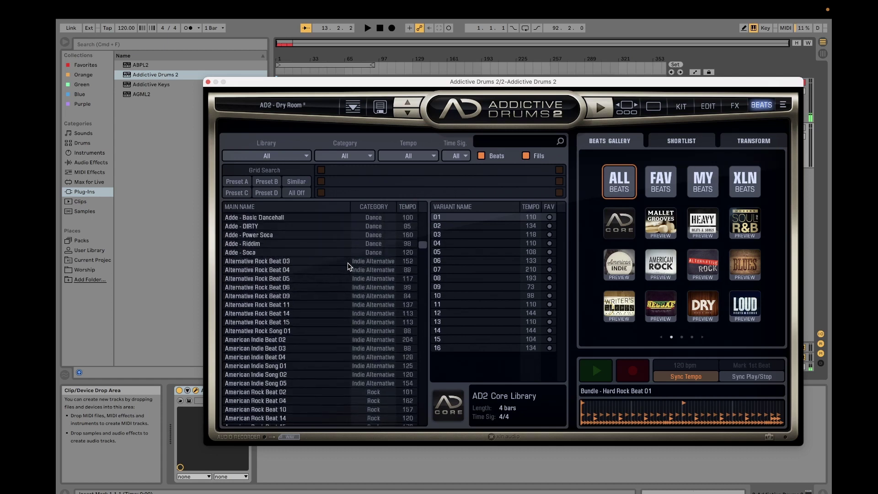
{"action": "scroll", "coordinate": [347, 263], "scroll_direction": "down", "scroll_amount": 6}
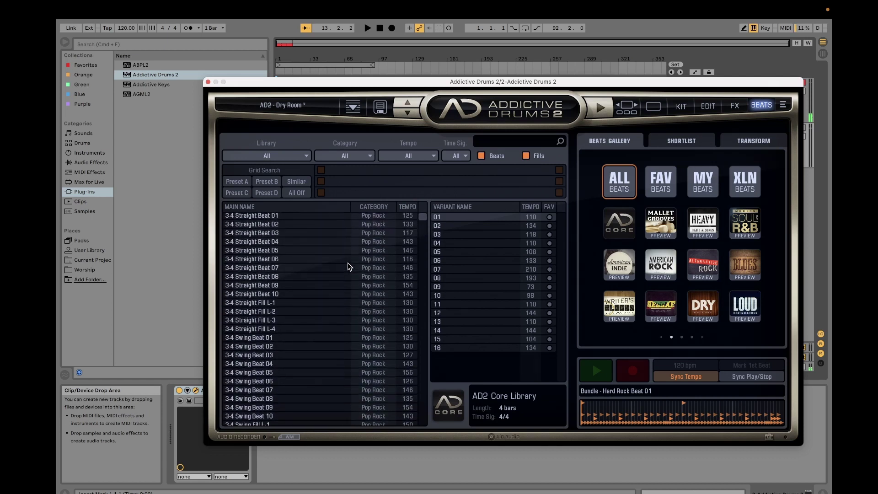
{"action": "scroll", "coordinate": [347, 263], "scroll_direction": "down", "scroll_amount": 15}
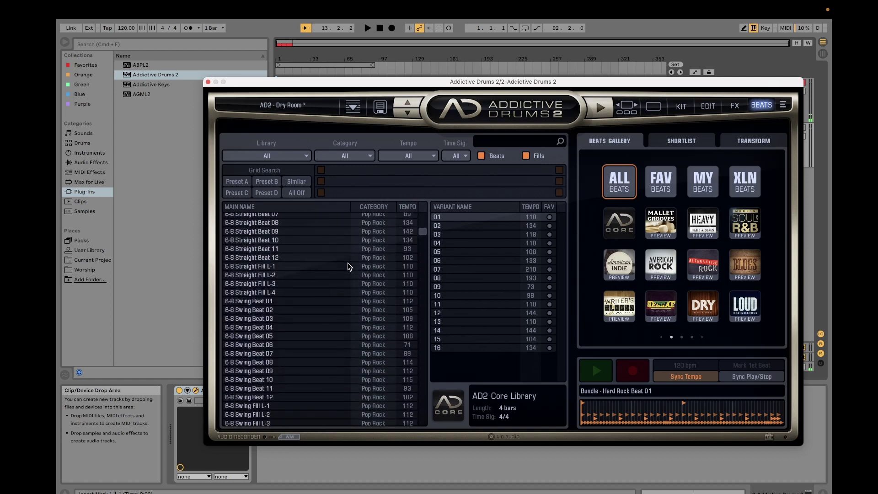
Close the Addictive Drums 2 window and take a brief look at Session View before returning to Arrangement View.
{"action": "scroll", "coordinate": [347, 262], "scroll_direction": "down", "scroll_amount": 15}
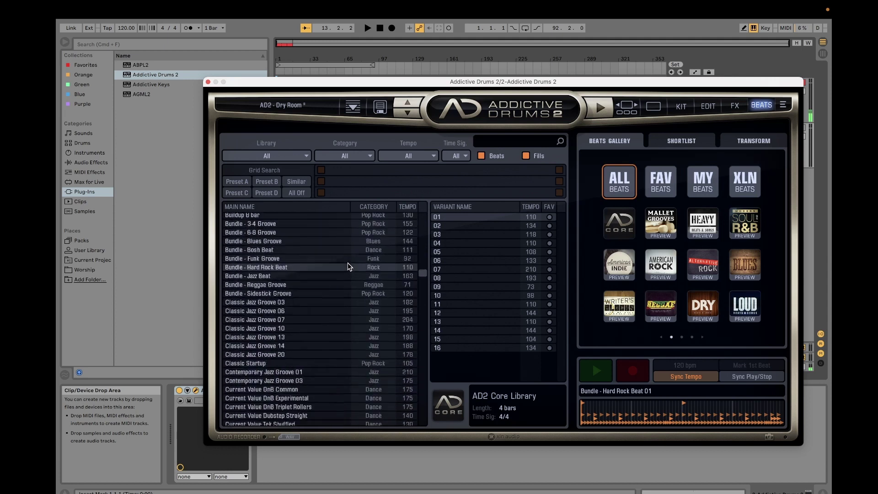
{"action": "left_click", "coordinate": [370, 157]}
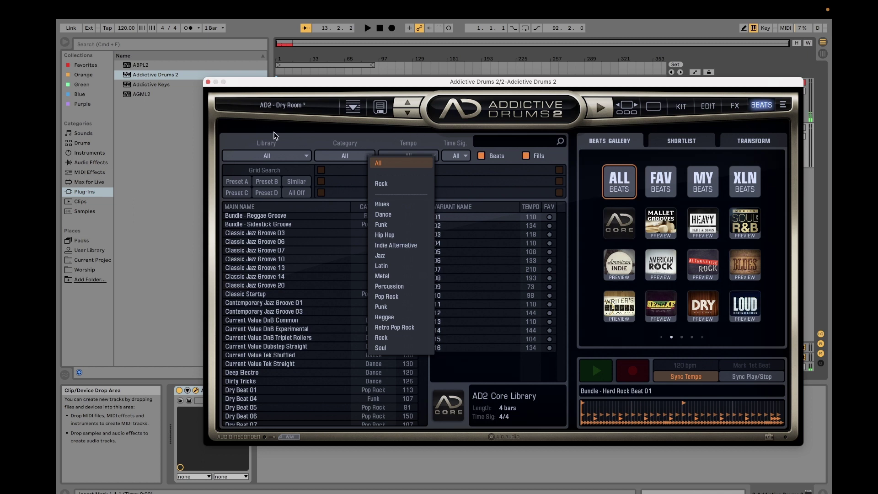
{"action": "left_click", "coordinate": [208, 82]}
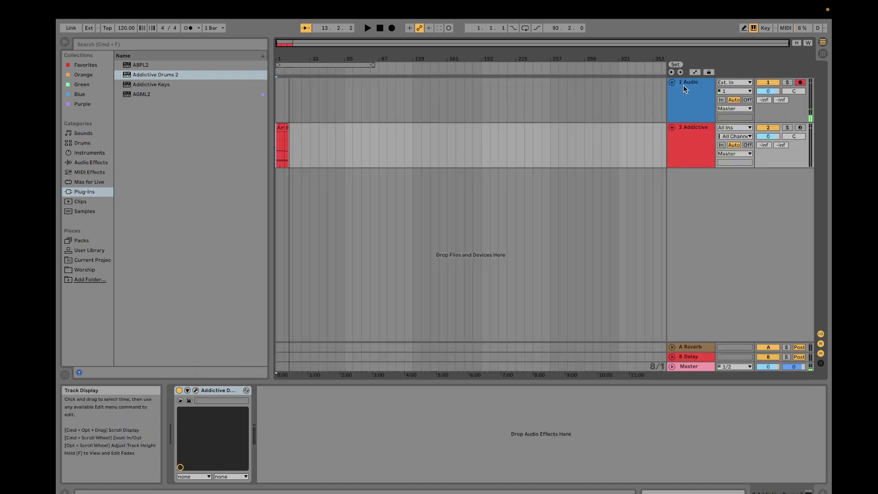
{"action": "left_click", "coordinate": [822, 54]}
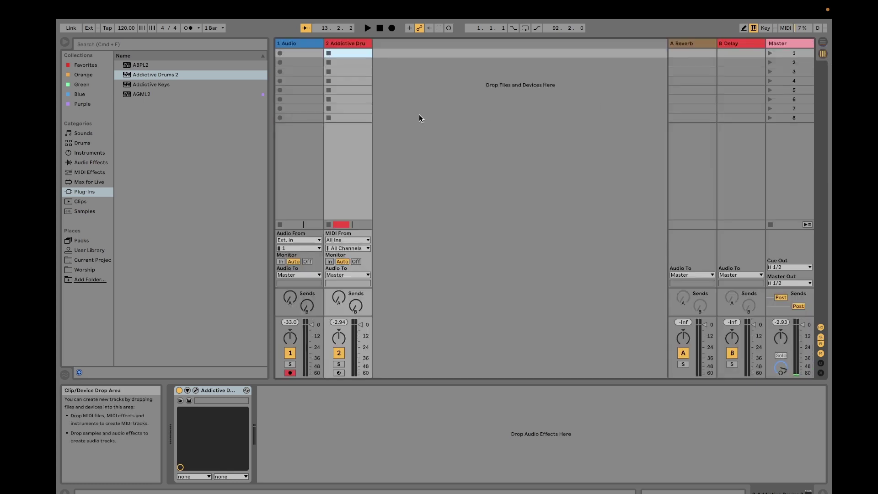
{"action": "left_click", "coordinate": [822, 42]}
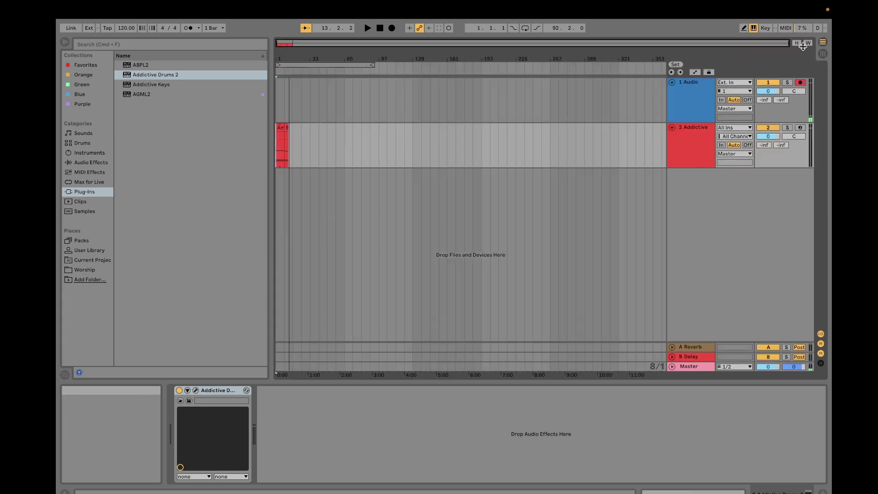
Open the first clip on track 2 in the MIDI note editor, enlarge the editor, and zoom in on its notes.
{"action": "double_click", "coordinate": [281, 131]}
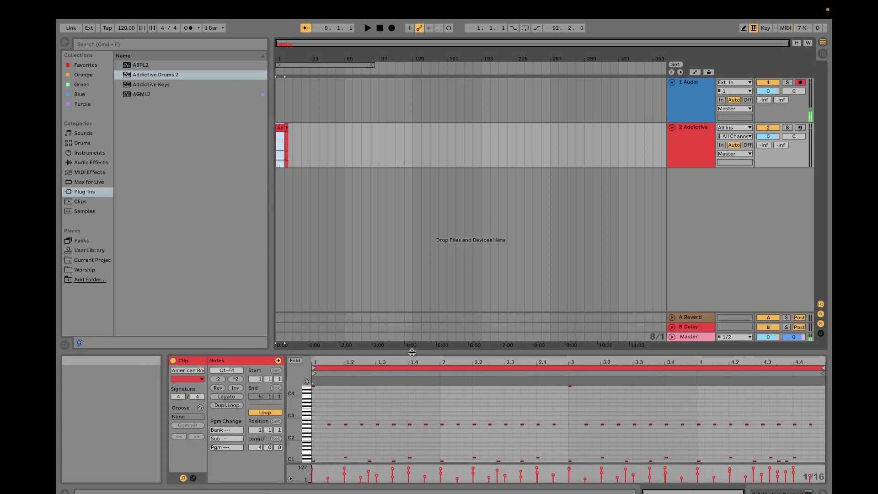
{"action": "left_click_drag", "start_coordinate": [412, 352], "coordinate": [429, 218]}
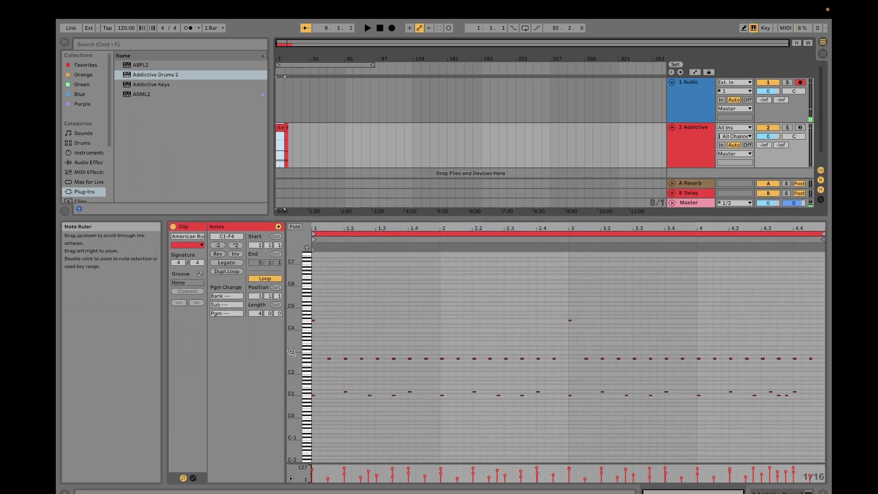
{"action": "left_click_drag", "start_coordinate": [291, 352], "coordinate": [292, 350]}
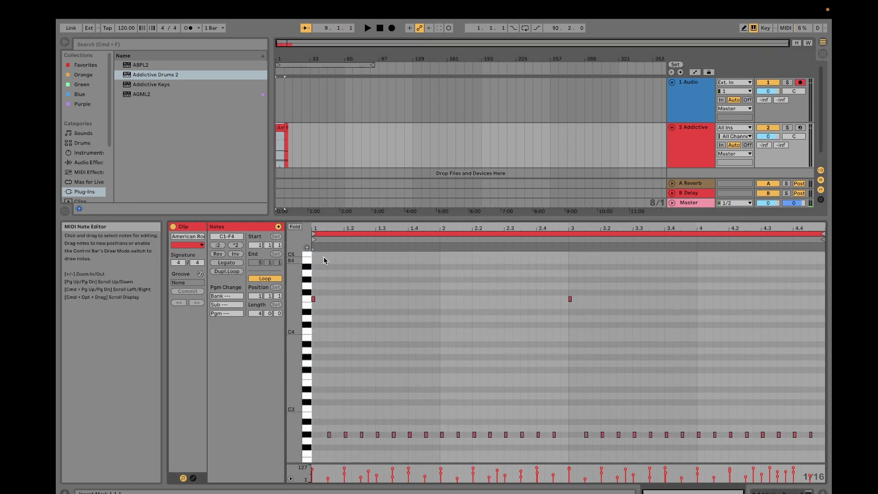
{"action": "mouse_move", "coordinate": [351, 230]}
{"action": "left_mouse_down"}
{"action": "mouse_move", "coordinate": [358, 283]}
{"action": "mouse_move", "coordinate": [361, 230]}
{"action": "left_mouse_up"}
{"action": "scroll", "coordinate": [574, 303], "scroll_direction": "left", "scroll_amount": 2}
{"action": "scroll", "coordinate": [573, 302], "scroll_direction": "down", "scroll_amount": 3}
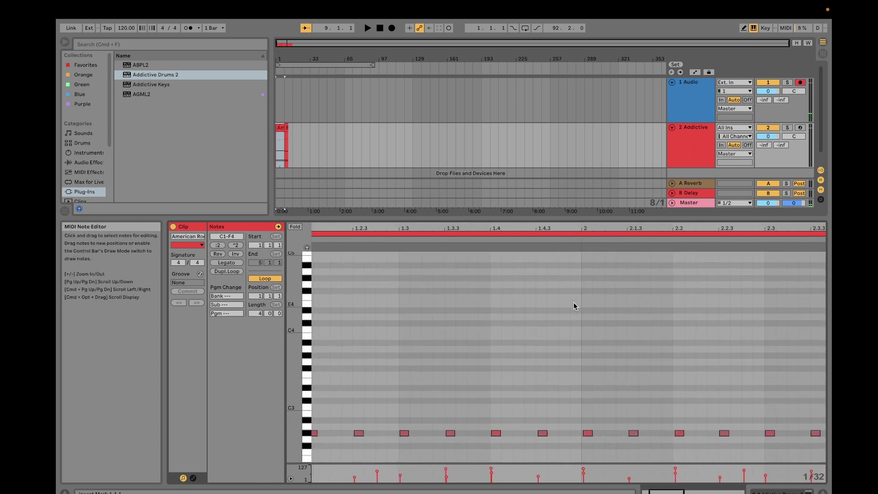
Delete the G#2 notes at 1.2 and 2.1.3 from the clip.
{"action": "scroll", "coordinate": [573, 302], "scroll_direction": "down", "scroll_amount": 10}
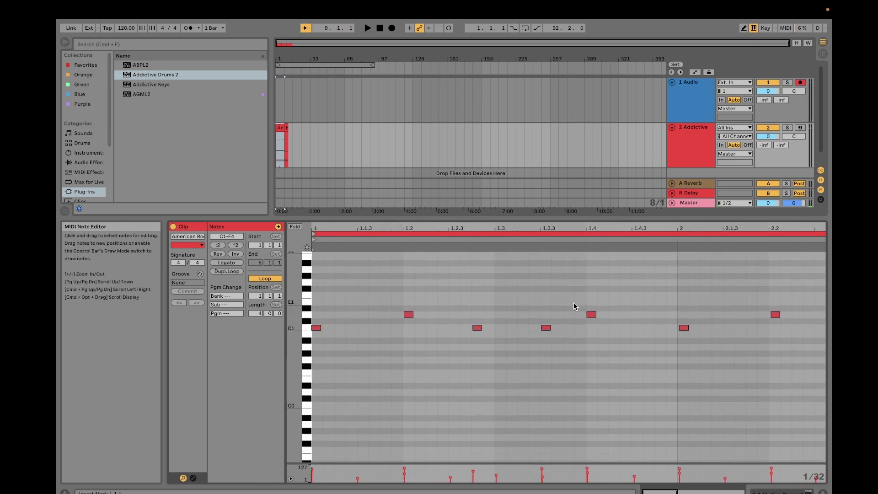
{"action": "scroll", "coordinate": [571, 313], "scroll_direction": "up", "scroll_amount": 5}
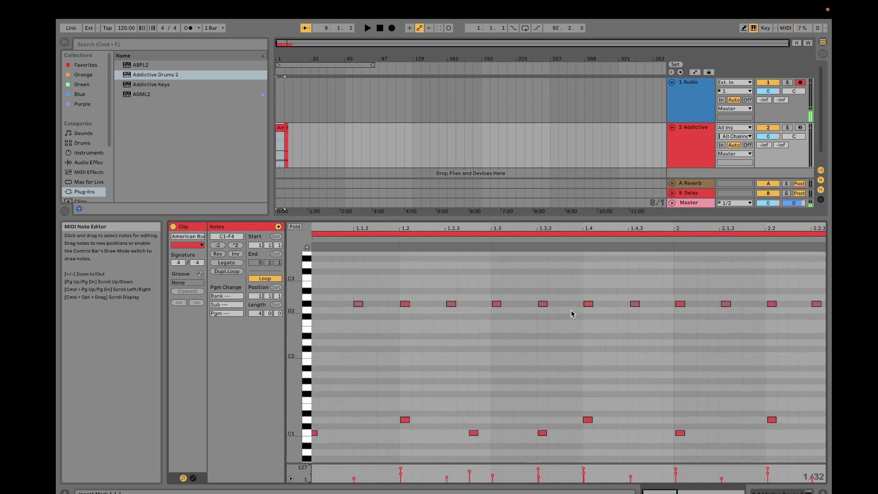
{"action": "scroll", "coordinate": [571, 313], "scroll_direction": "down", "scroll_amount": 2}
{"action": "scroll", "coordinate": [572, 314], "scroll_direction": "up", "scroll_amount": 4}
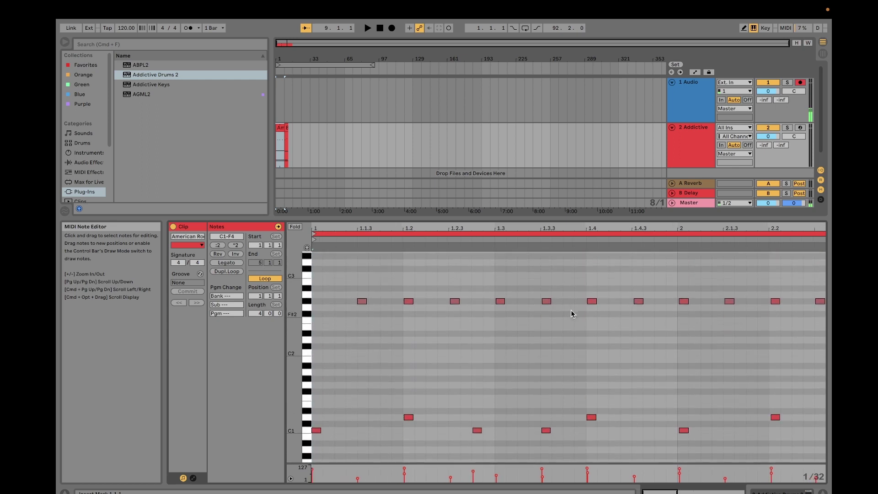
{"action": "left_click", "coordinate": [408, 301]}
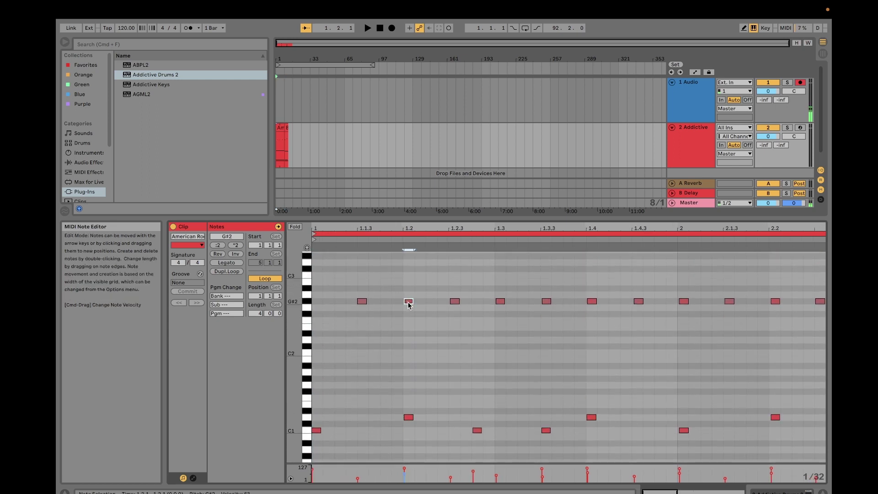
{"action": "key", "text": "Delete"}
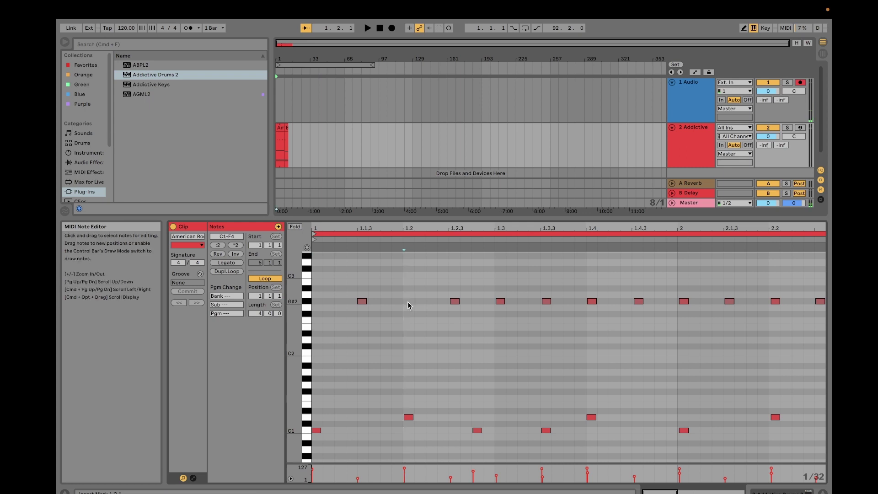
{"action": "left_click", "coordinate": [730, 301]}
{"action": "key", "text": "Delete"}
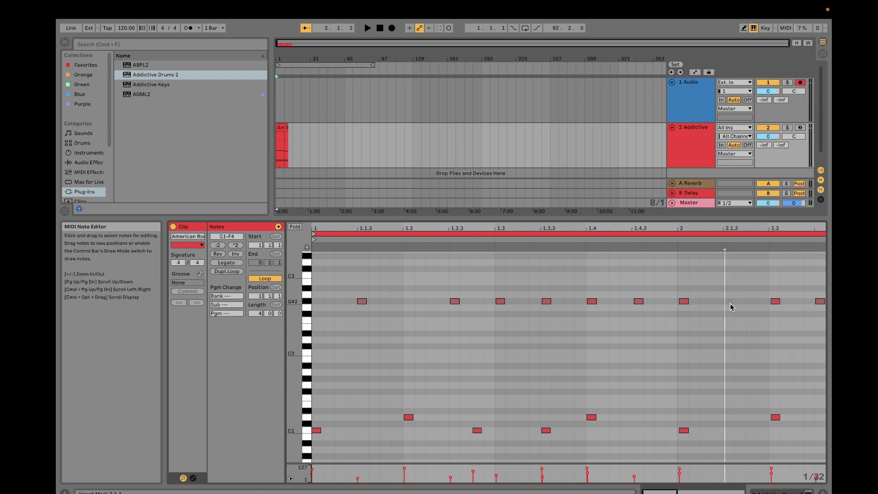
Play the edited beat, stop it, and review the clip's notes through bar 4.
{"action": "left_click", "coordinate": [368, 28]}
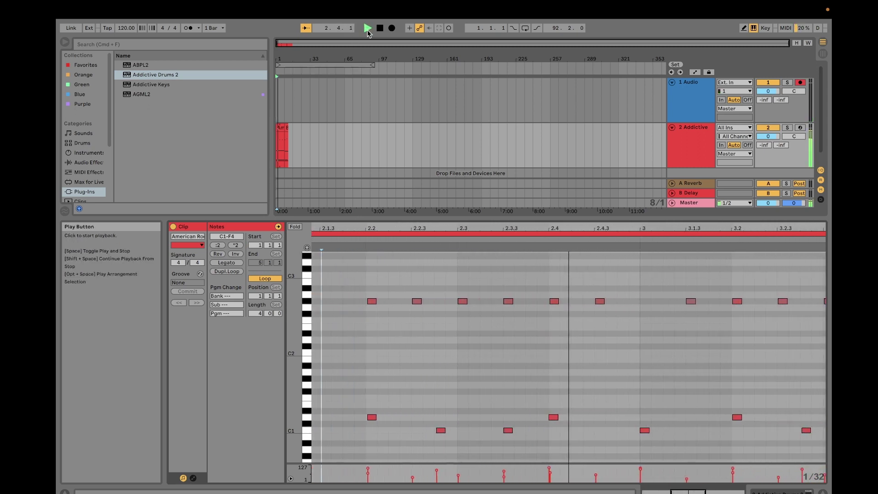
{"action": "left_click", "coordinate": [380, 28]}
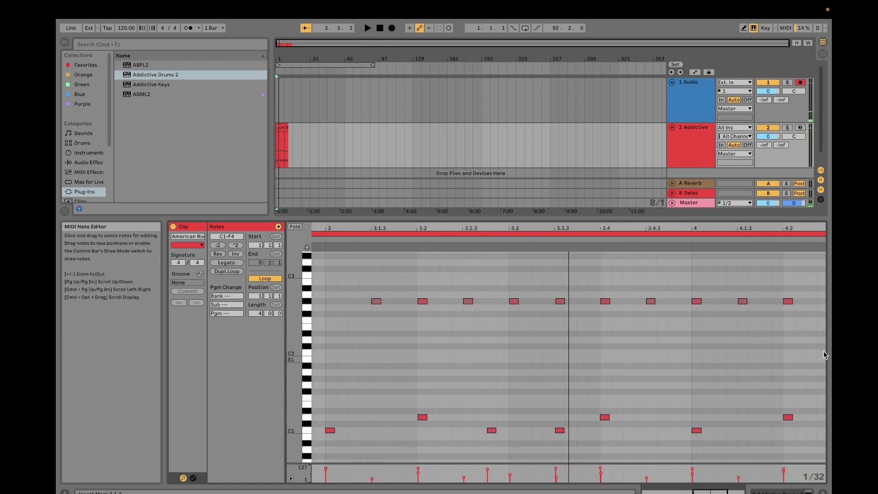
{"action": "scroll", "coordinate": [788, 413], "scroll_direction": "right", "scroll_amount": 3}
{"action": "scroll", "coordinate": [788, 413], "scroll_direction": "up", "scroll_amount": 1}
{"action": "scroll", "coordinate": [788, 413], "scroll_direction": "down", "scroll_amount": 5}
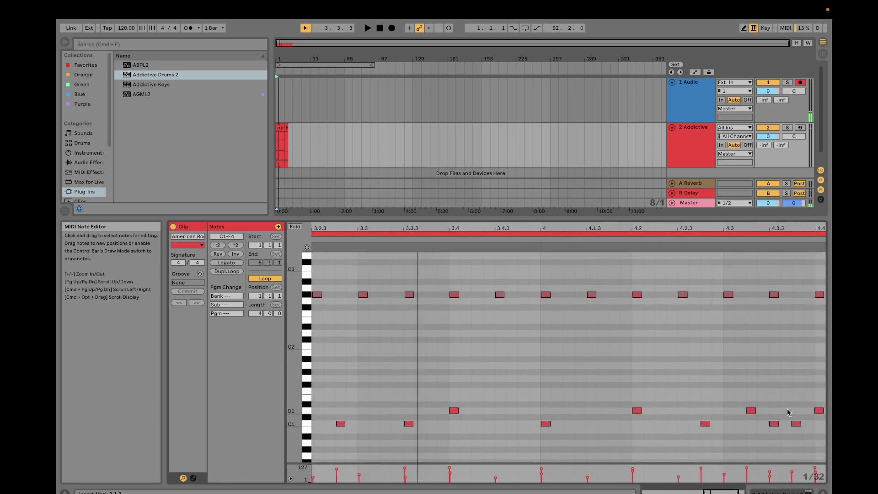
{"action": "scroll", "coordinate": [788, 413], "scroll_direction": "up", "scroll_amount": 10}
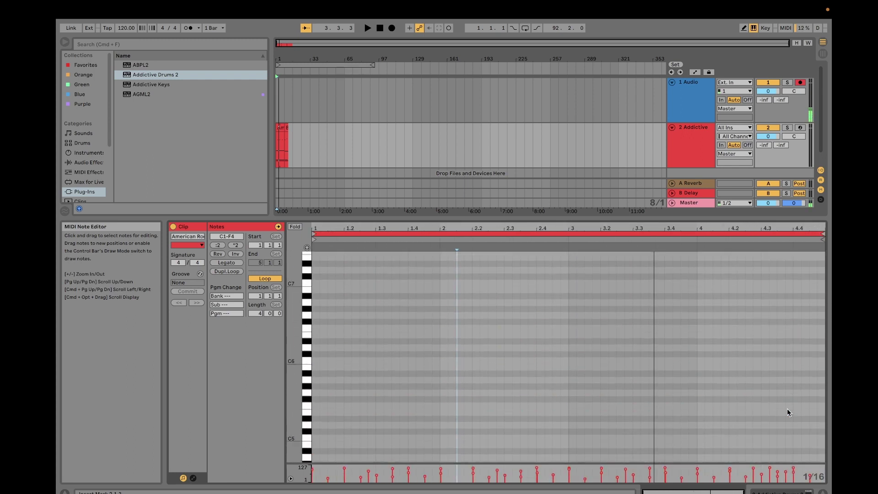
{"action": "scroll", "coordinate": [788, 412], "scroll_direction": "down", "scroll_amount": 9}
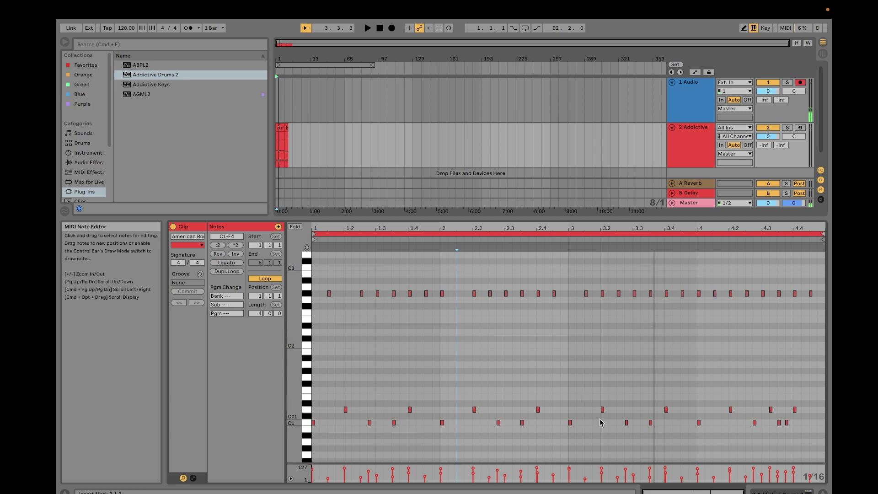
Turn off looping for the first clip on track 2.
{"action": "mouse_move", "coordinate": [571, 487]}
{"action": "mouse_move", "coordinate": [711, 491]}
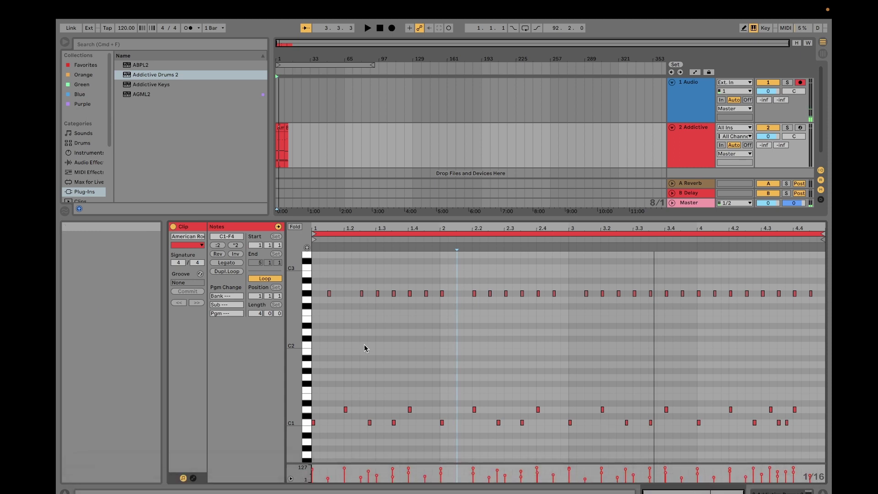
{"action": "left_click", "coordinate": [266, 278]}
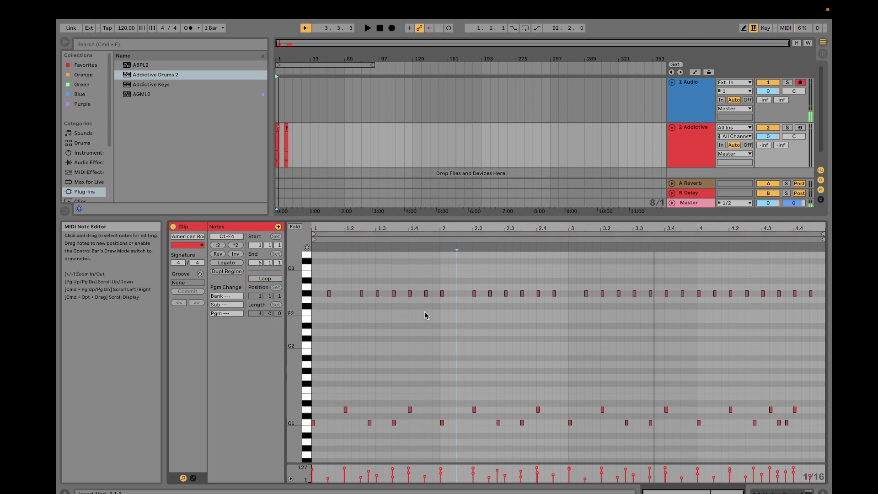